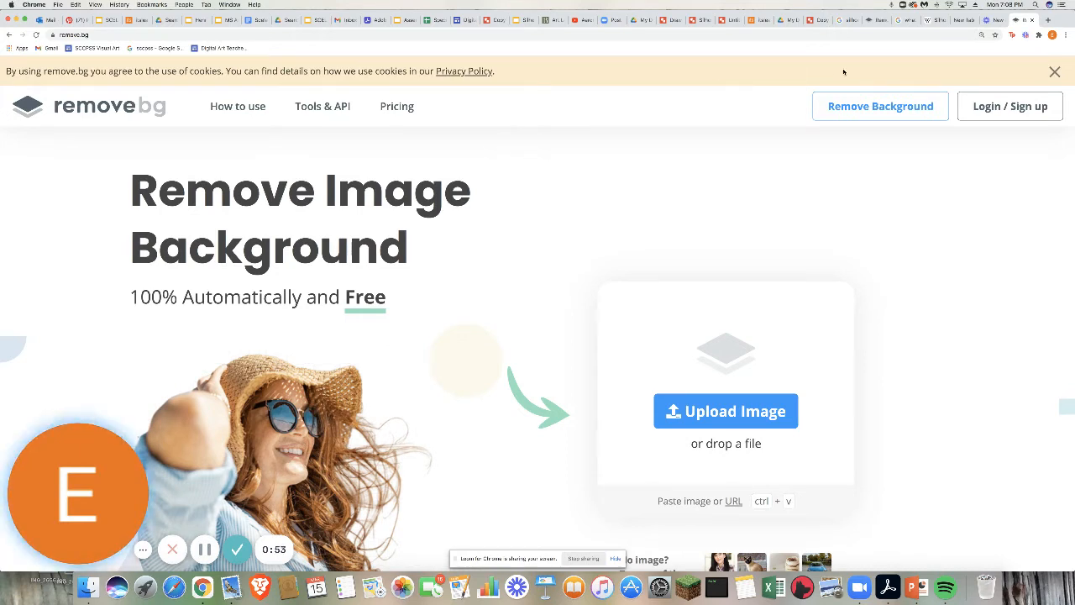
Step: Switch to Google Drive, create a new Google Drawings file and title it with the teacher's name
click(788, 21)
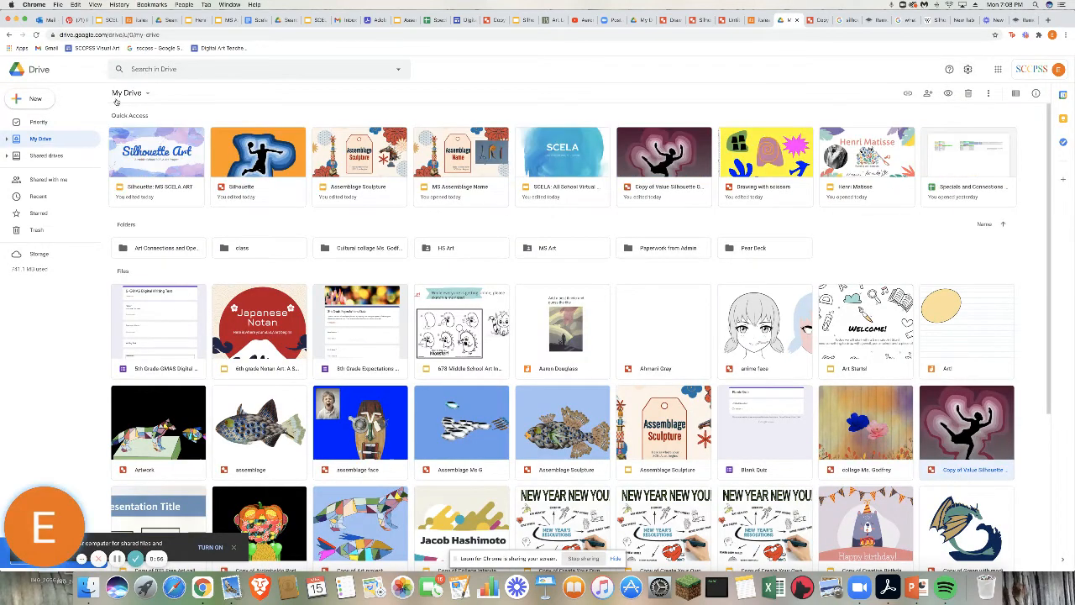
click(34, 99)
mouse_move(37, 211)
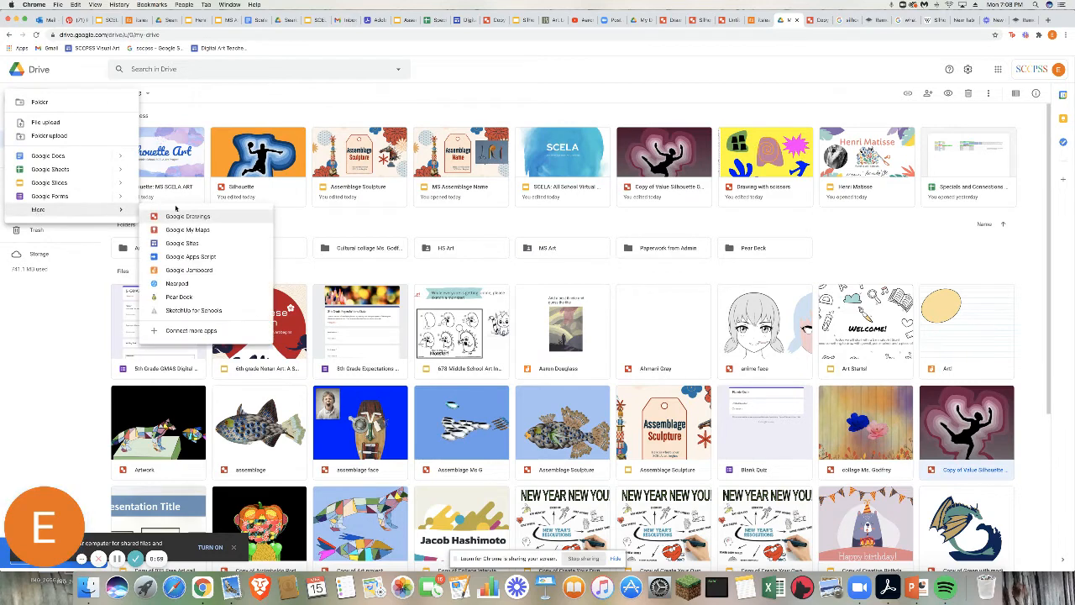
click(191, 217)
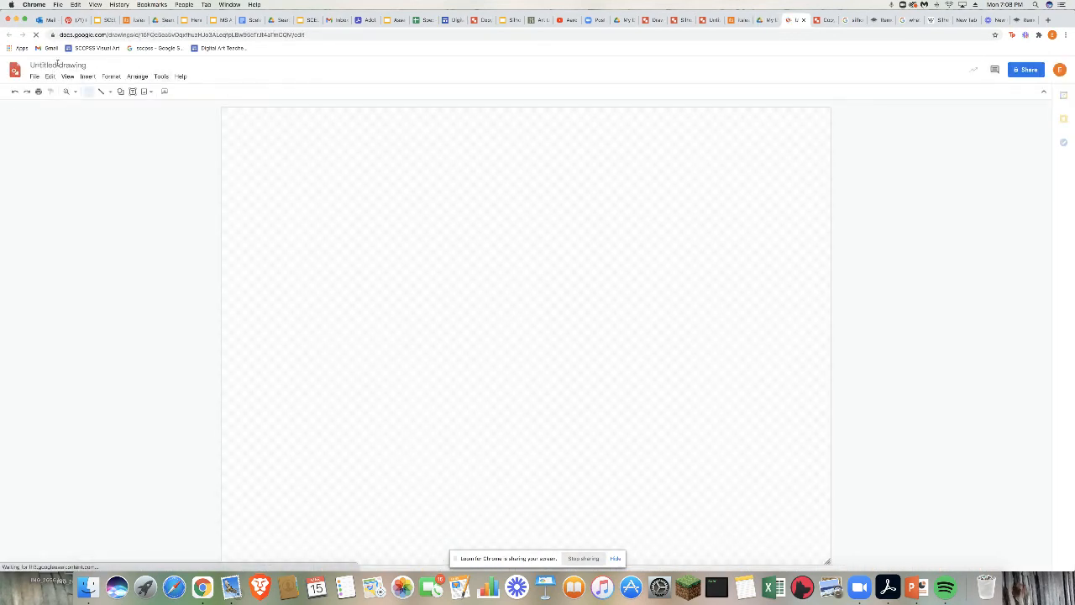
click(82, 64)
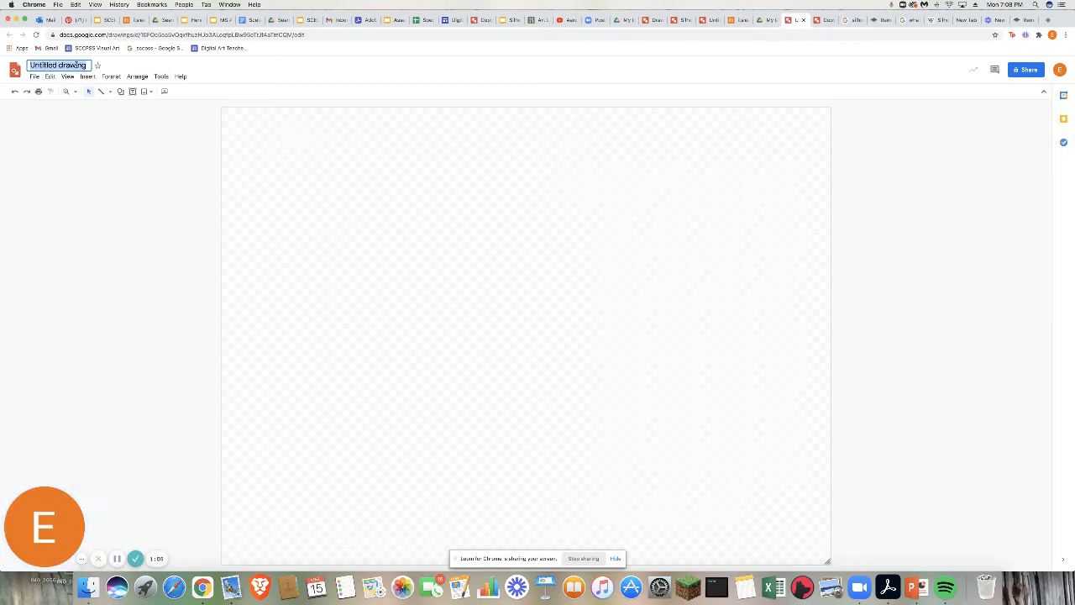
text(Ms G.)
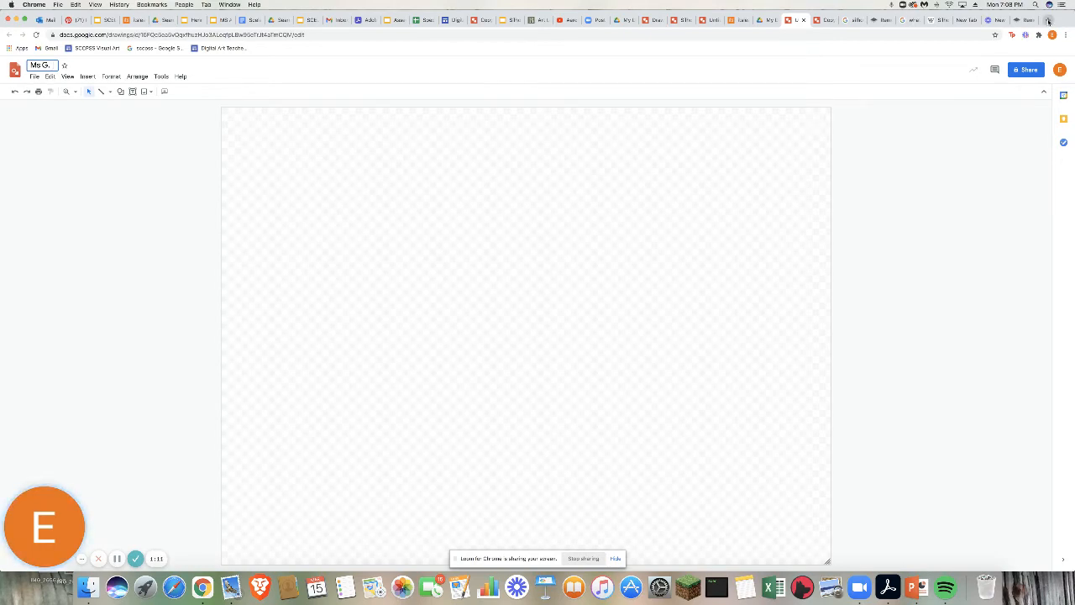
Step: Search Google for "silhouette tennis player girl" in a new browser tab and show the image results
click(1048, 21)
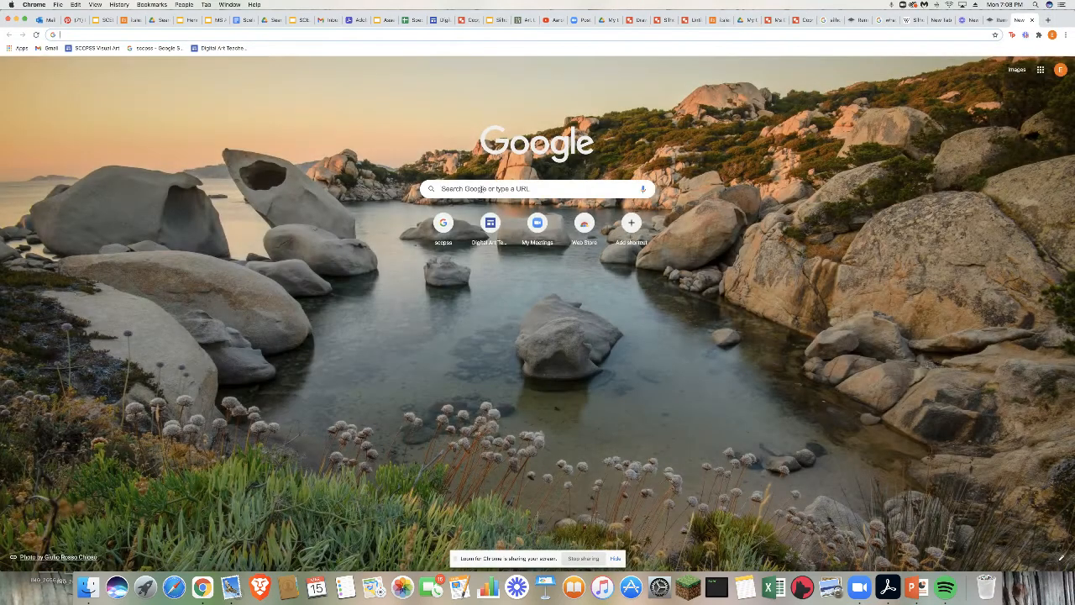
click(481, 188)
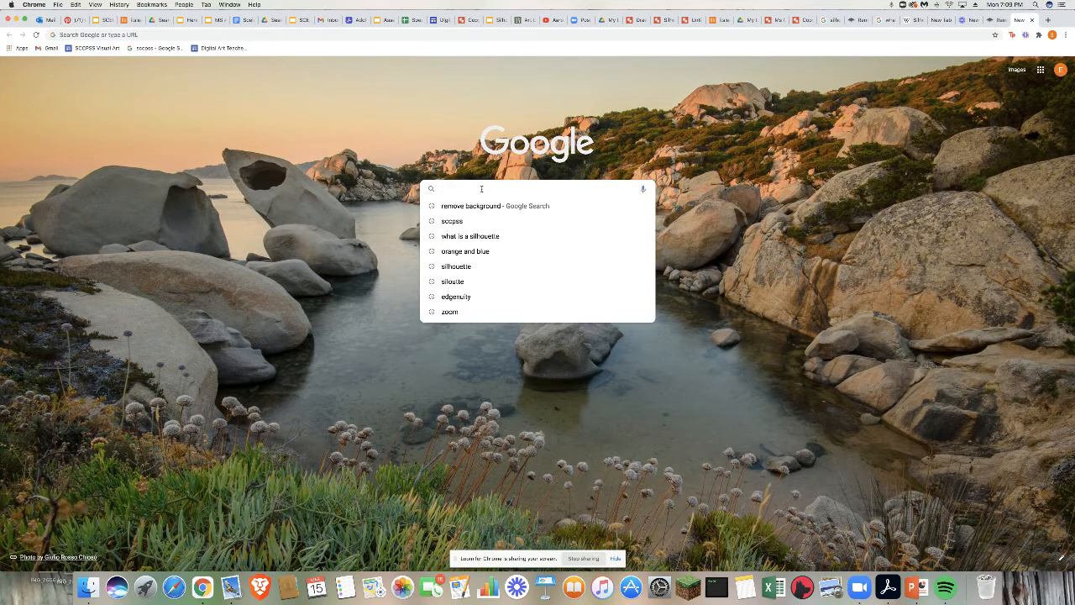
text(silhou)
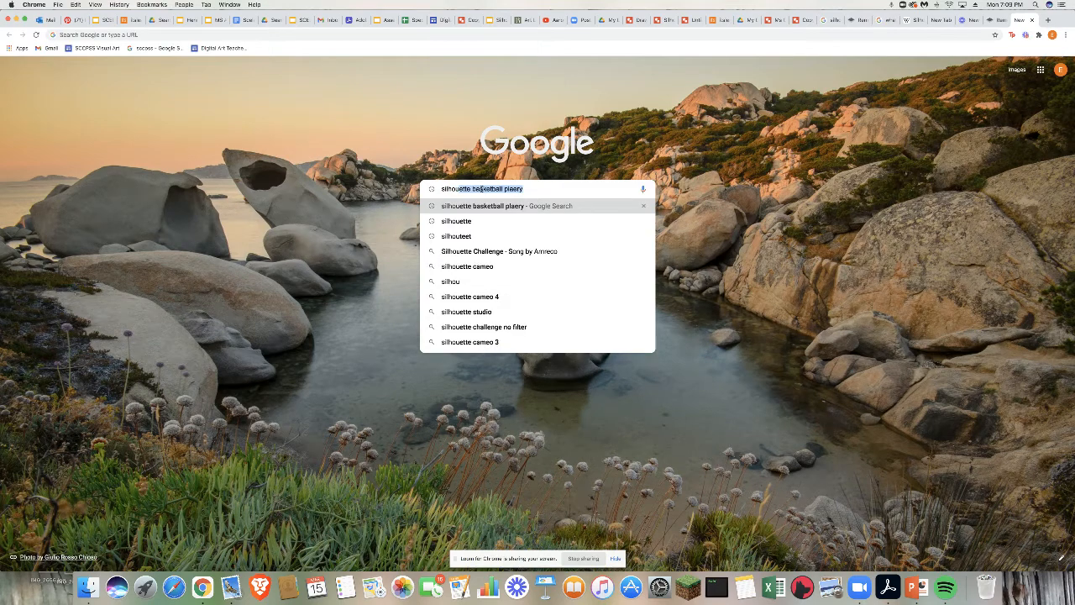
text(ette)
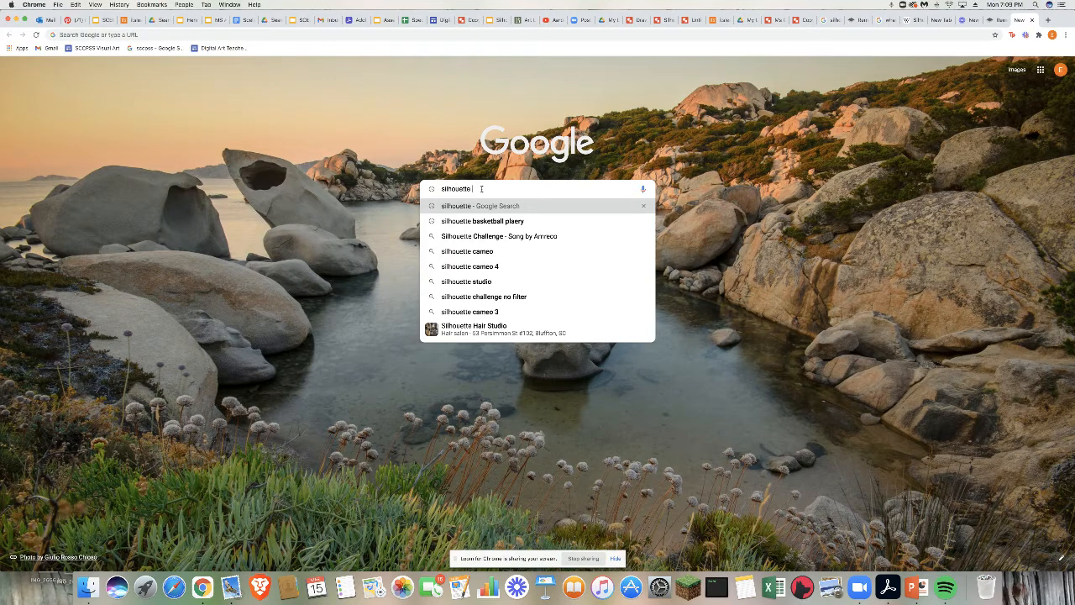
text(tennis pla)
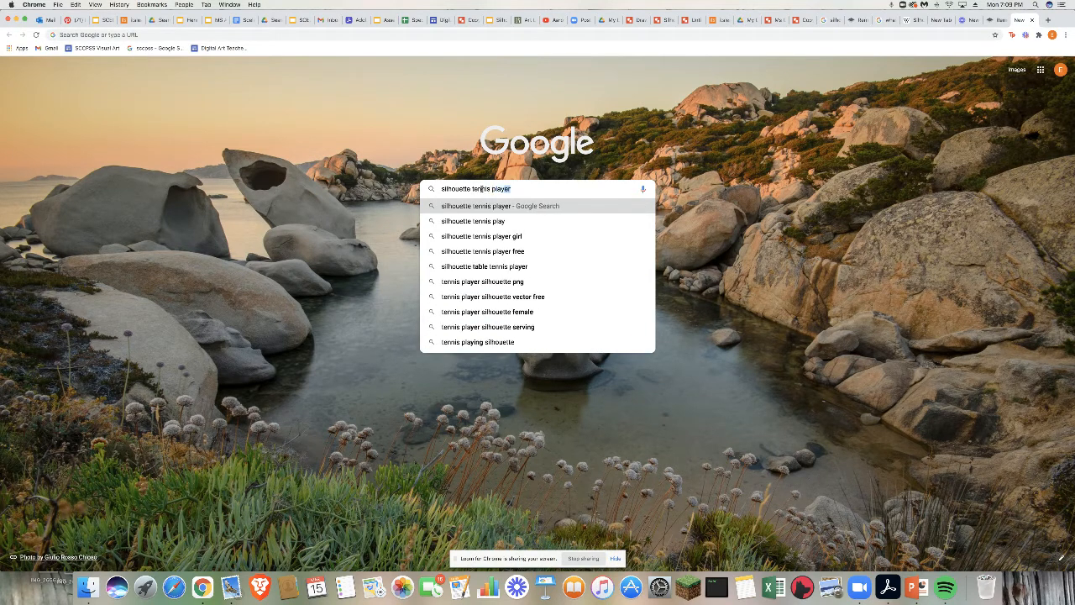
text(yer g)
key(Return)
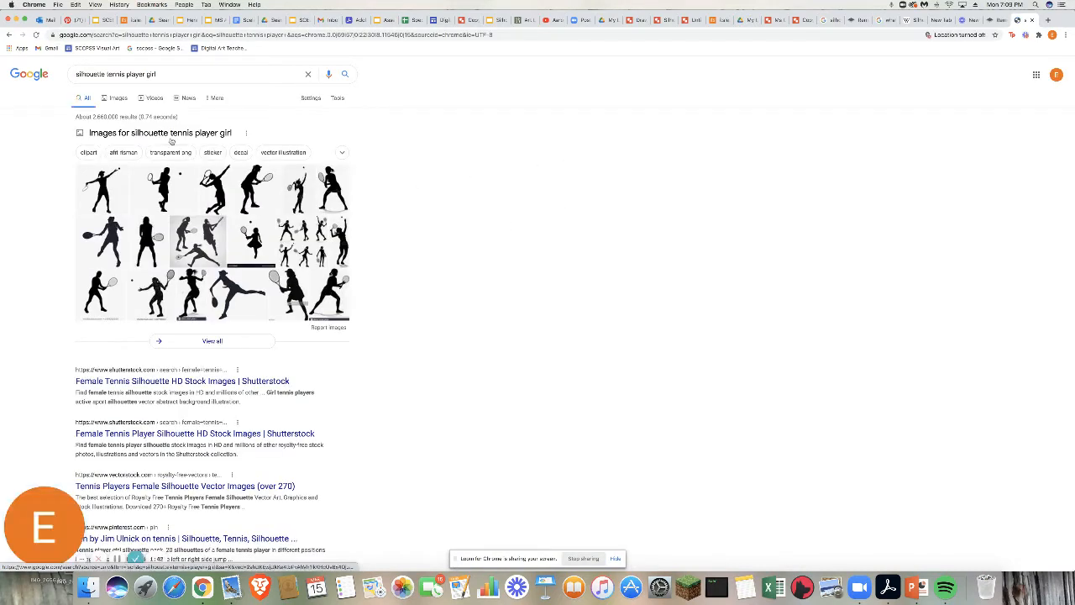
click(120, 98)
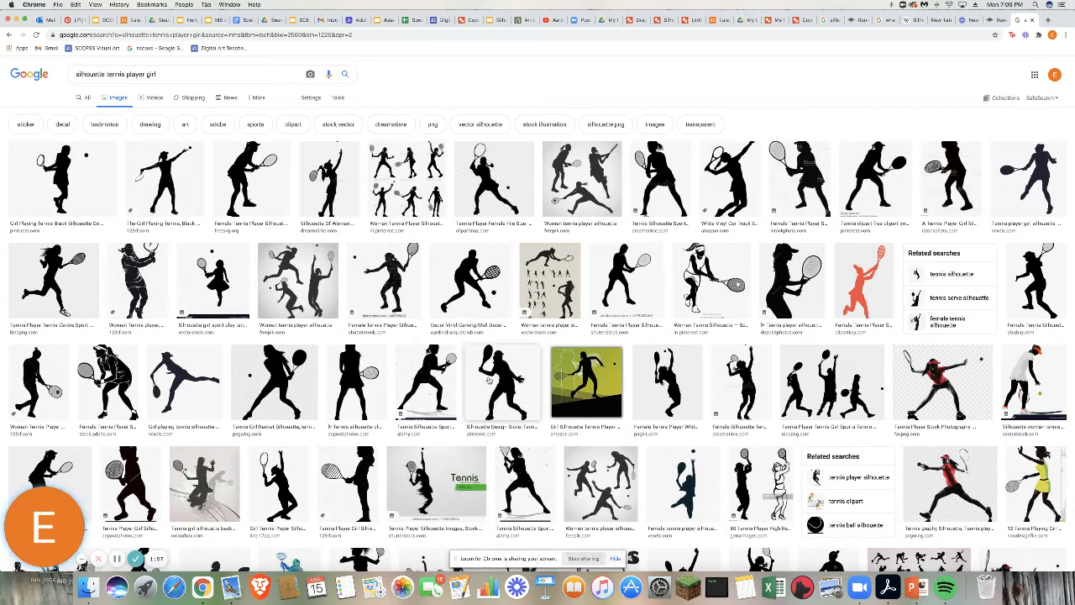
Step: Save the black tennis forehand girl silhouette from the image results to Downloads as a JPEG image
click(493, 380)
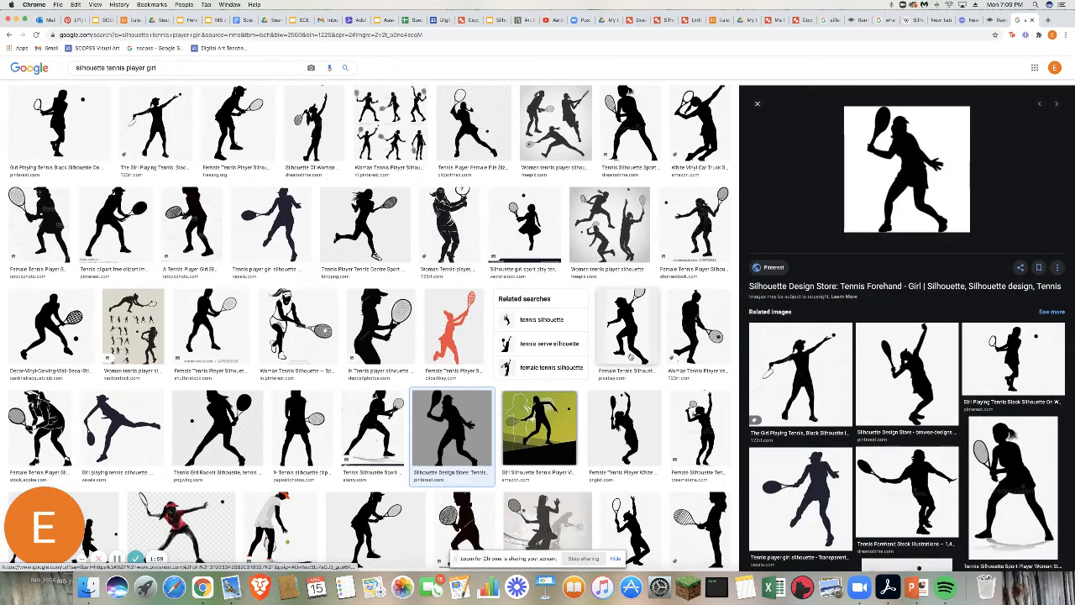
right_click(894, 174)
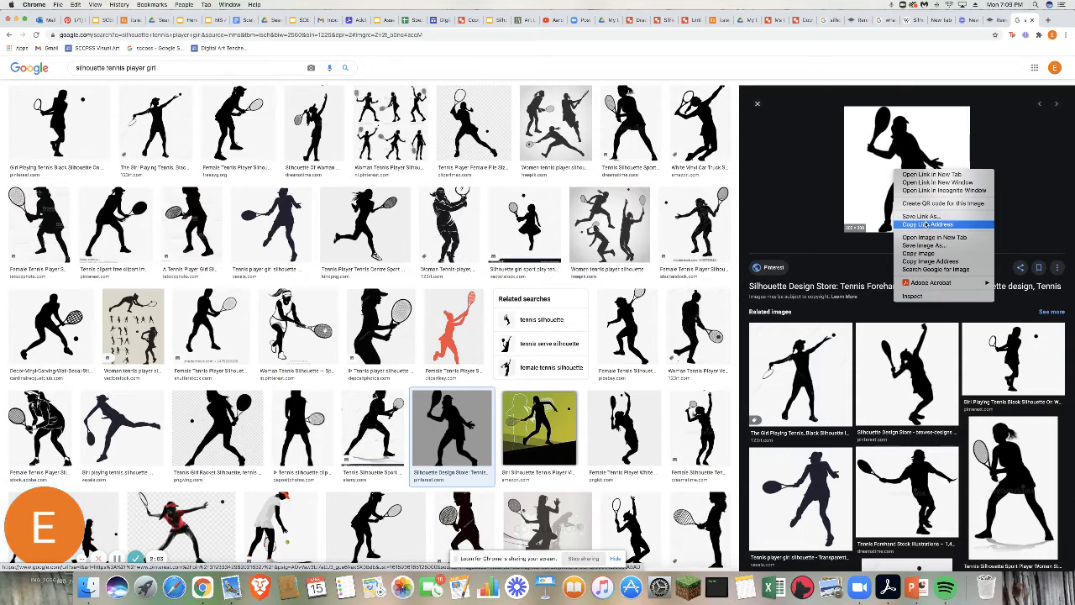
click(924, 245)
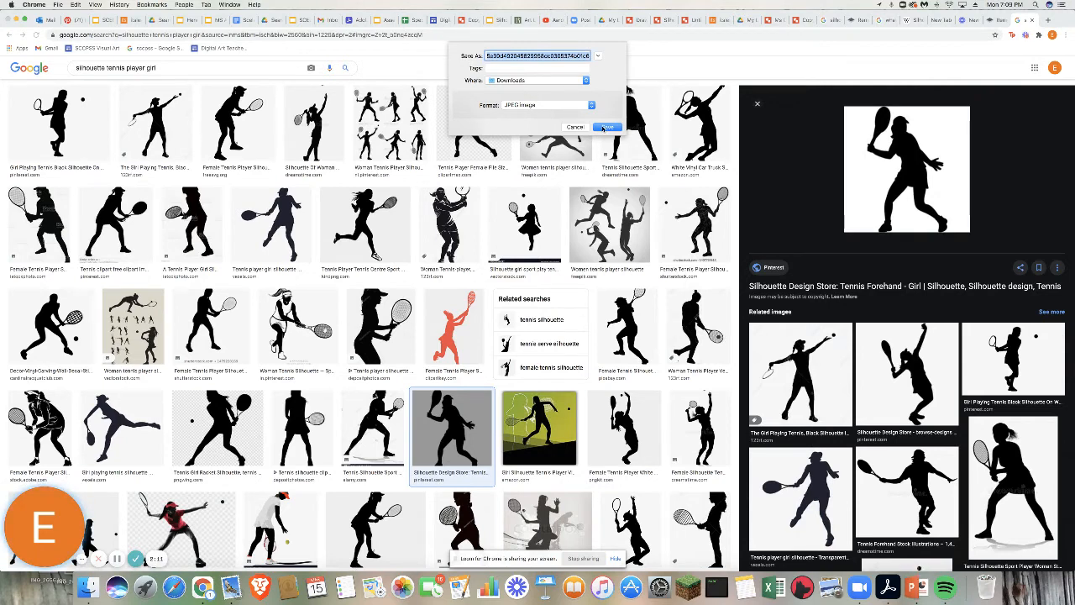
click(602, 128)
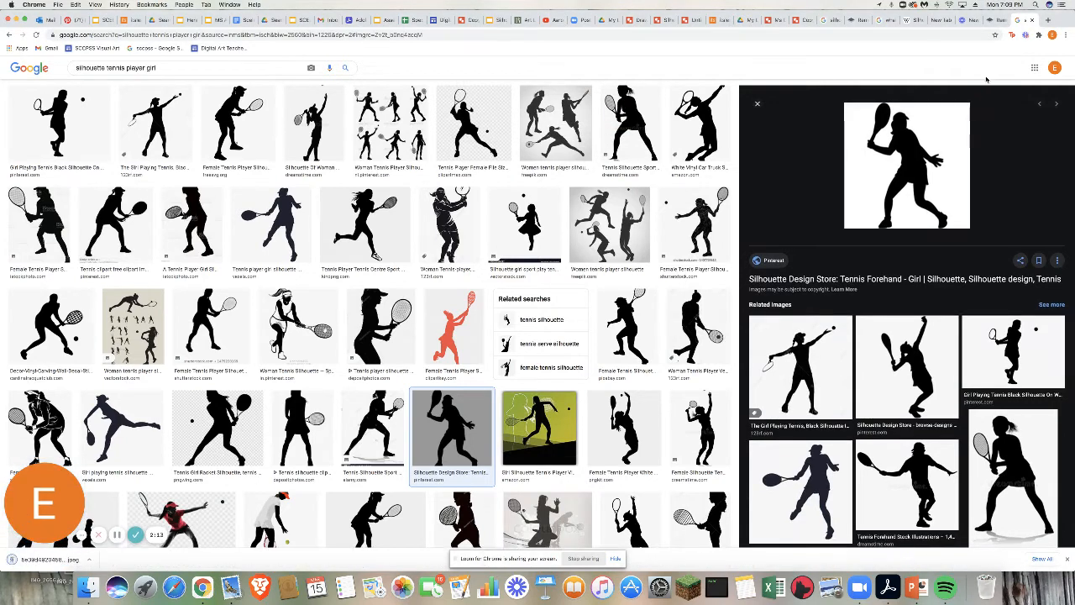
Step: Upload the saved tennis silhouette JPEG to remove.bg and download the background-free 300 × 300 preview image
click(996, 22)
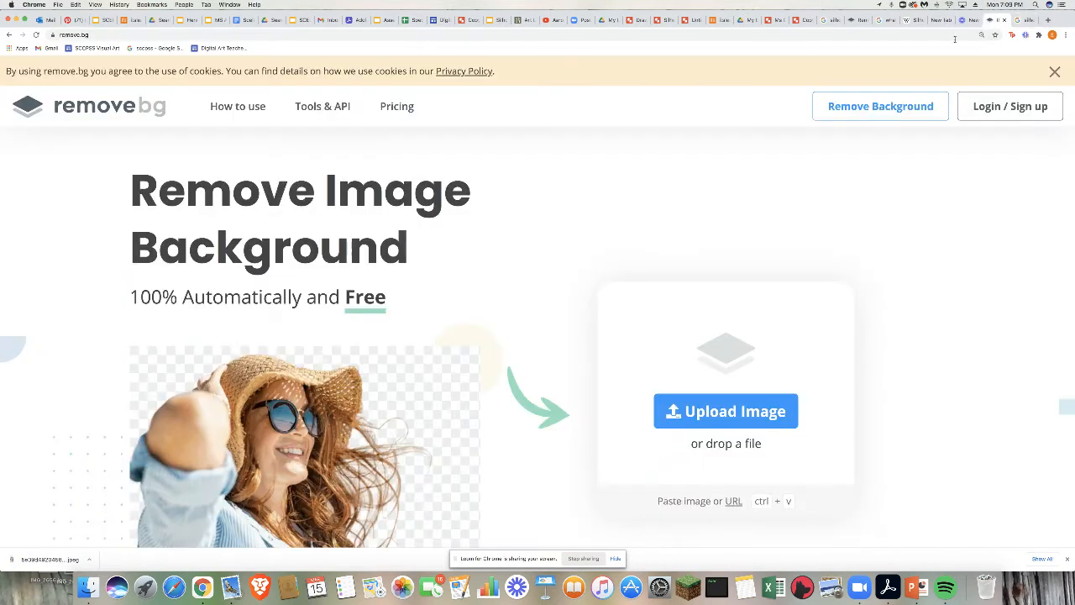
click(693, 409)
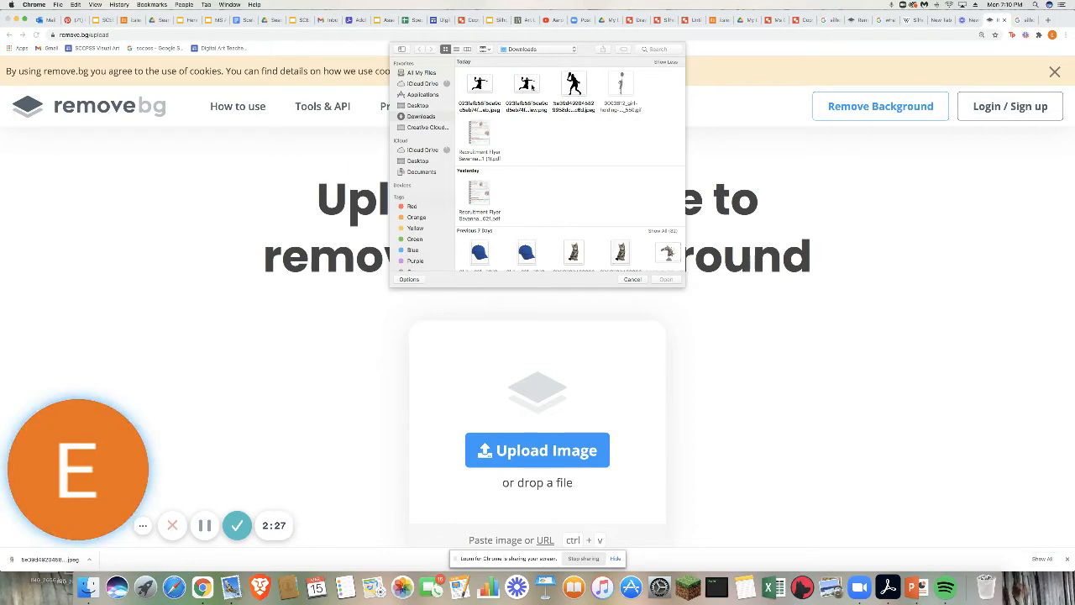
click(574, 84)
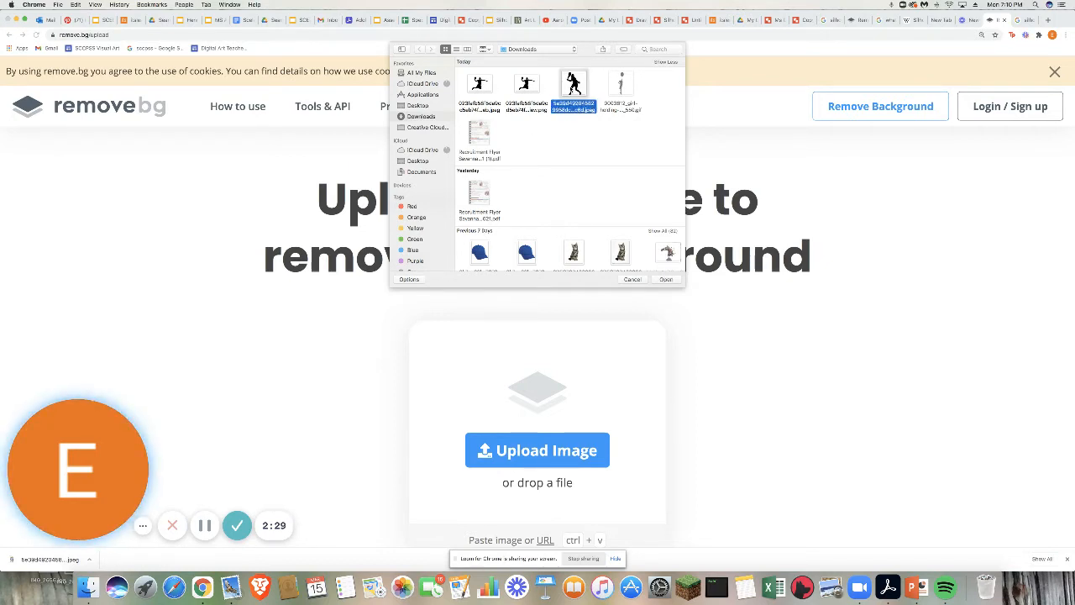
click(665, 280)
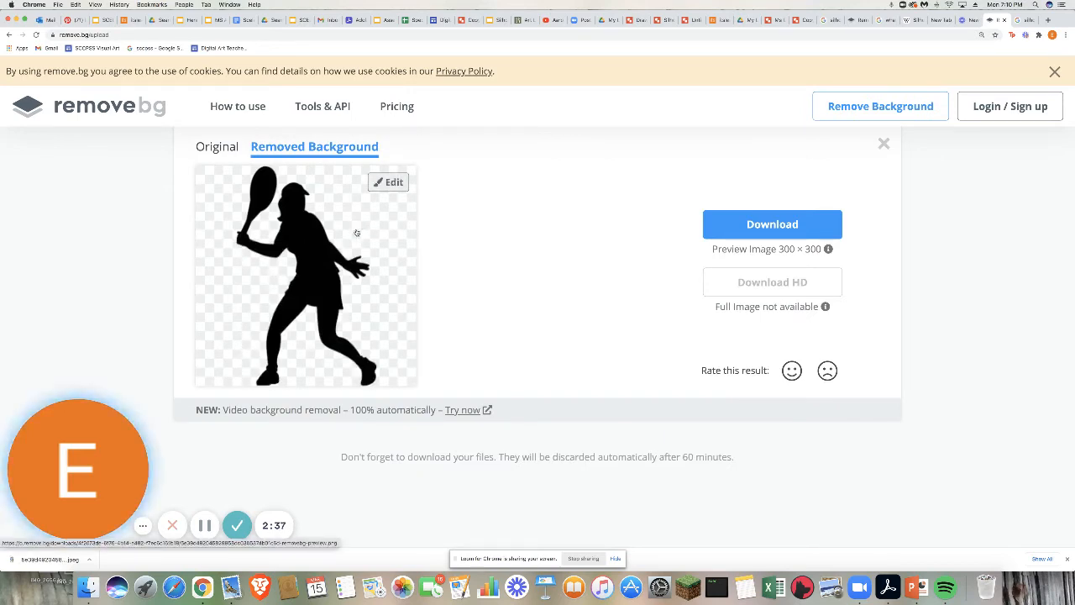
click(760, 225)
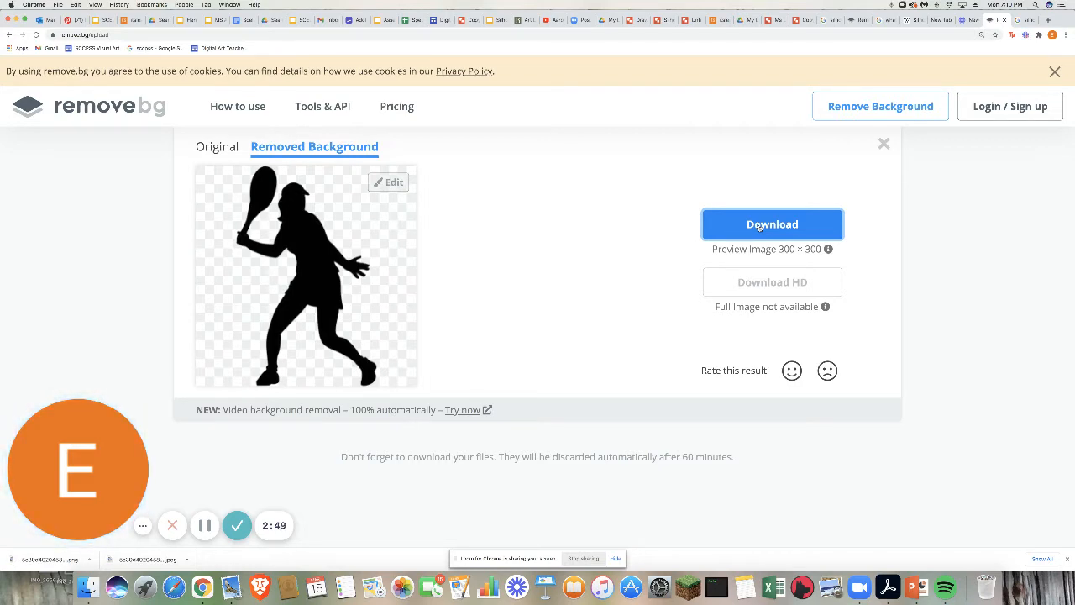
click(759, 226)
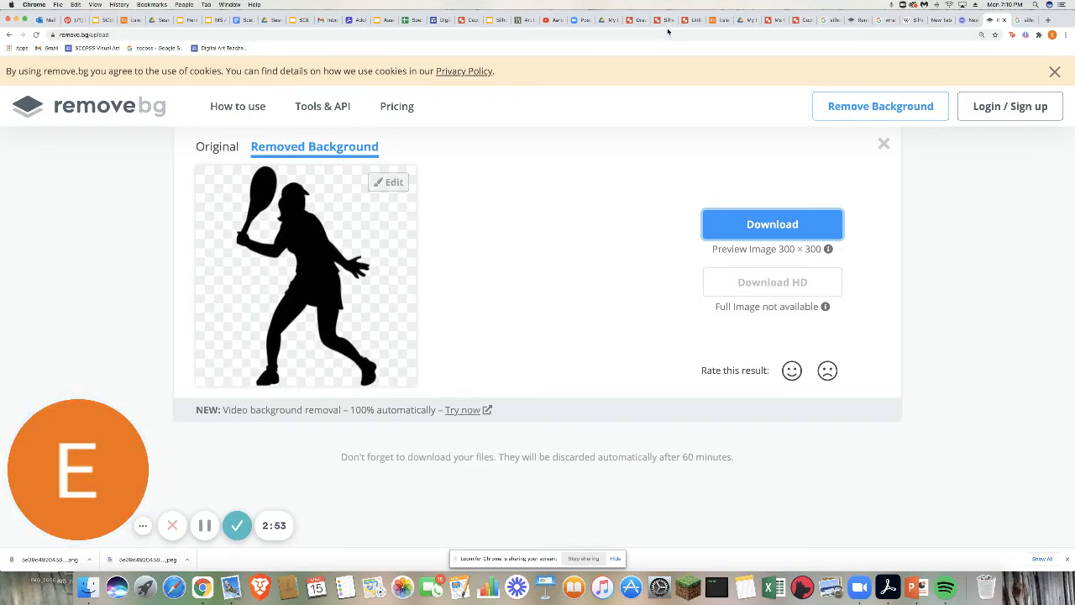
click(693, 20)
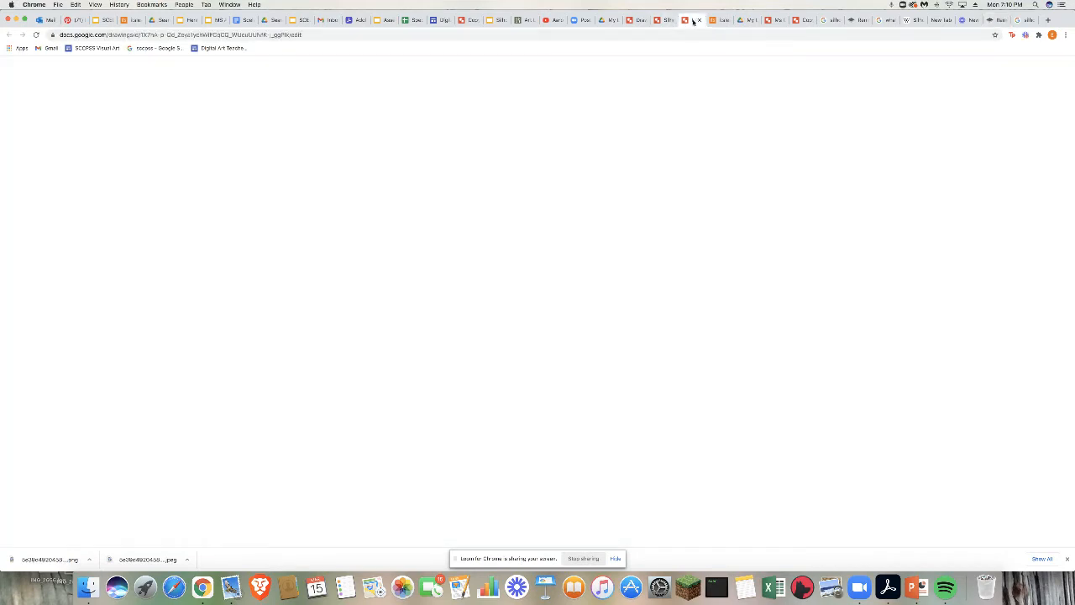
click(664, 20)
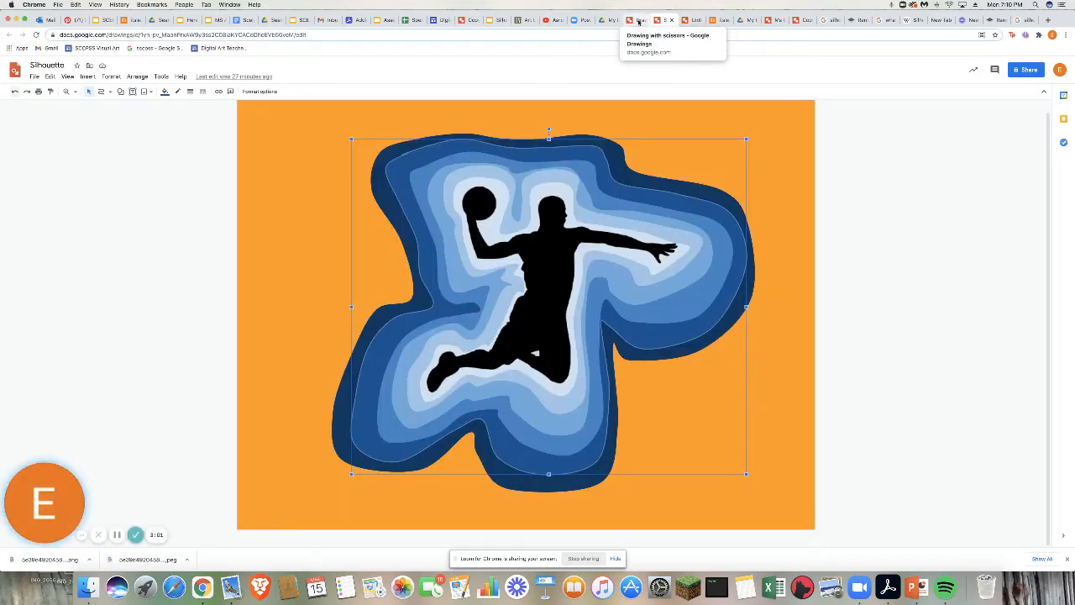
click(638, 20)
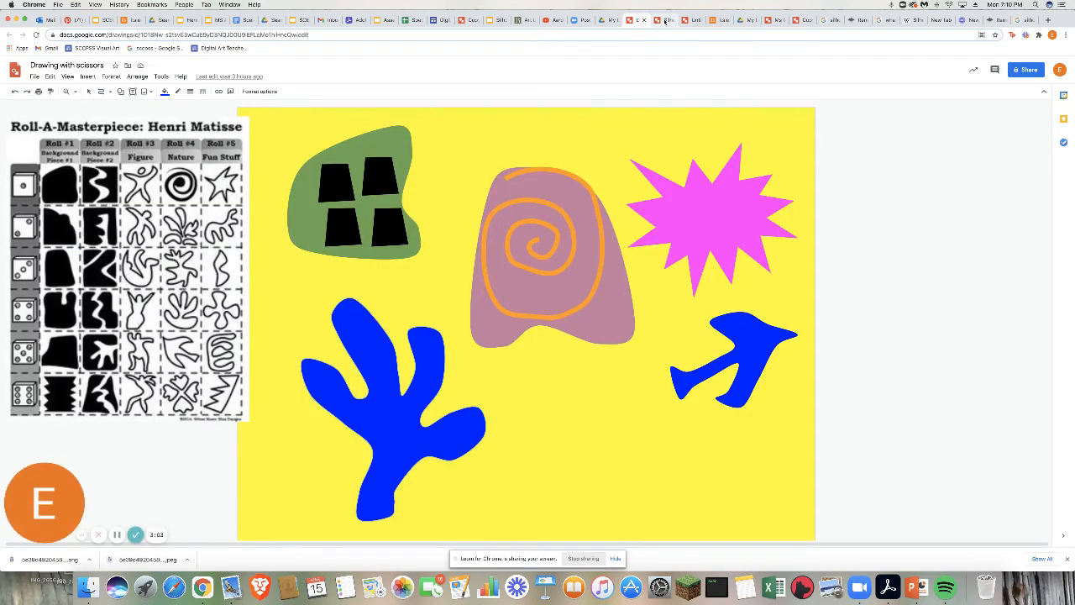
click(663, 20)
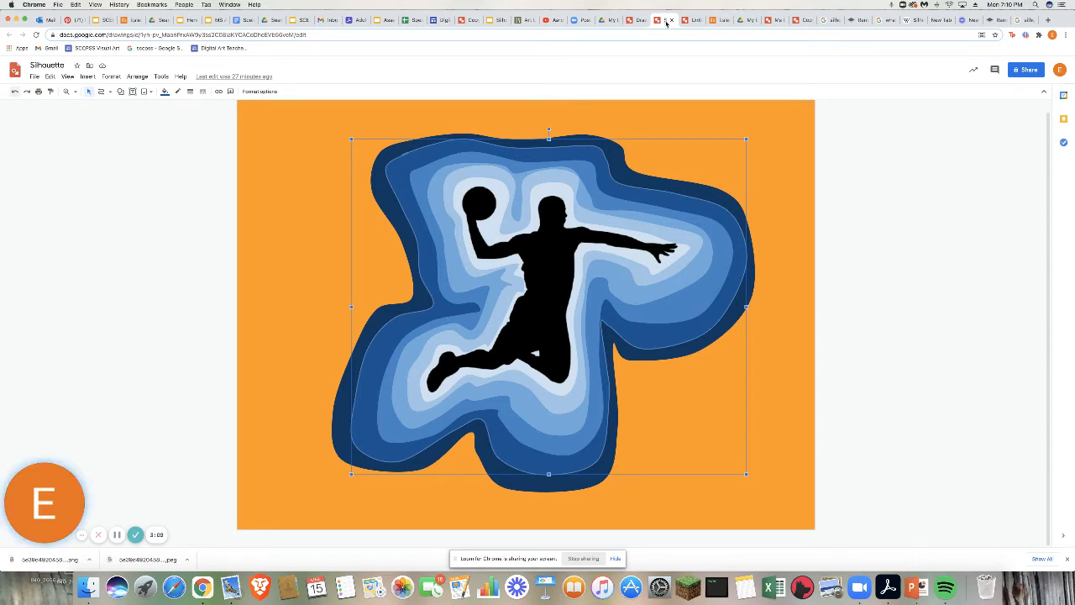
Step: Insert the background-free tennis player PNG from Downloads into the new blank drawing and place it in the canvas's upper middle
click(771, 20)
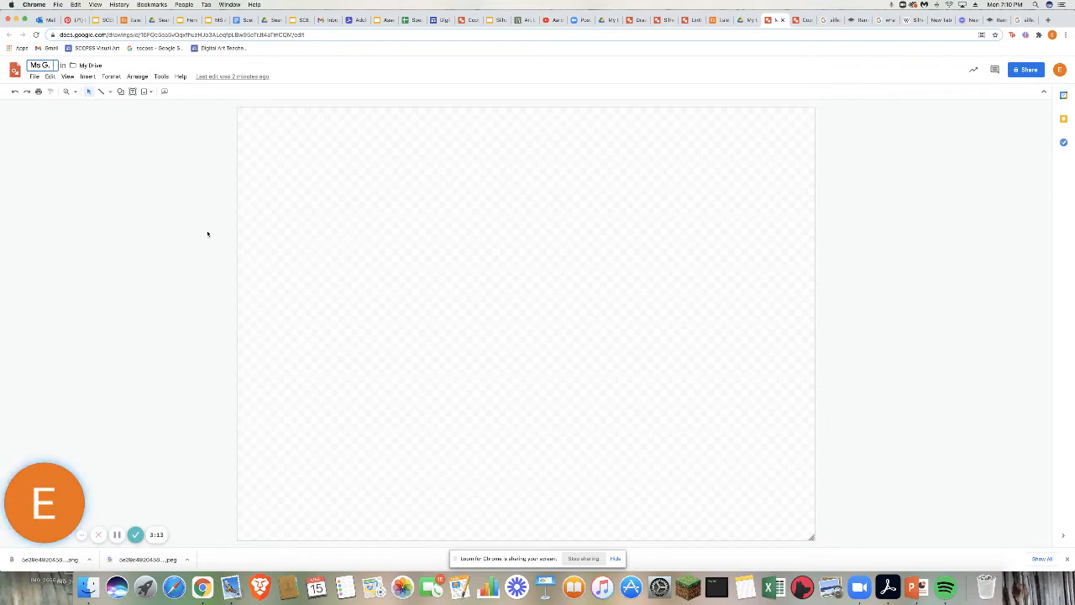
click(87, 76)
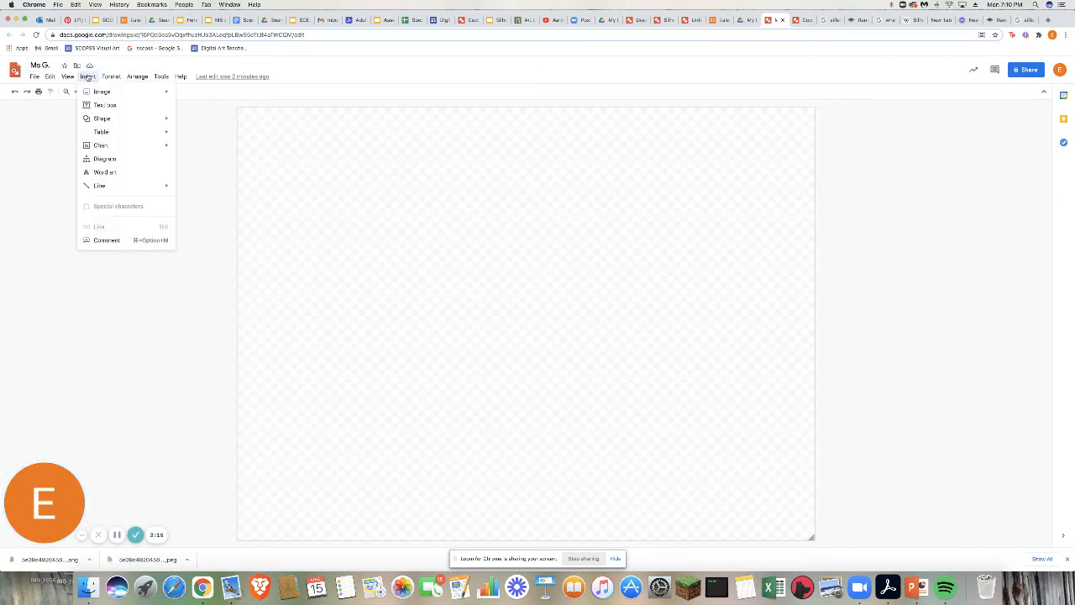
mouse_move(99, 93)
click(202, 94)
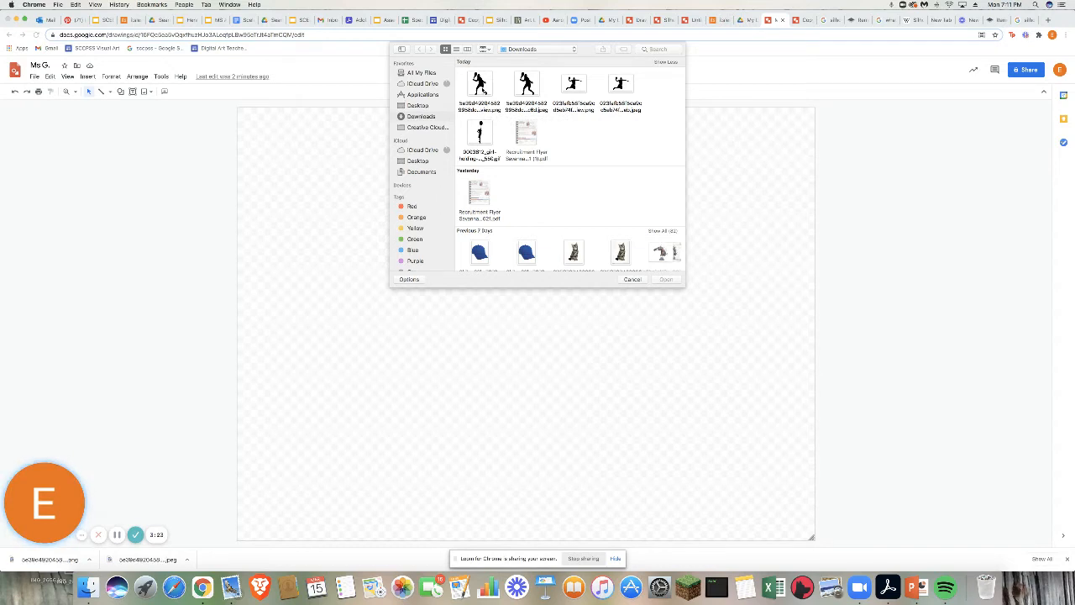
click(483, 96)
click(666, 280)
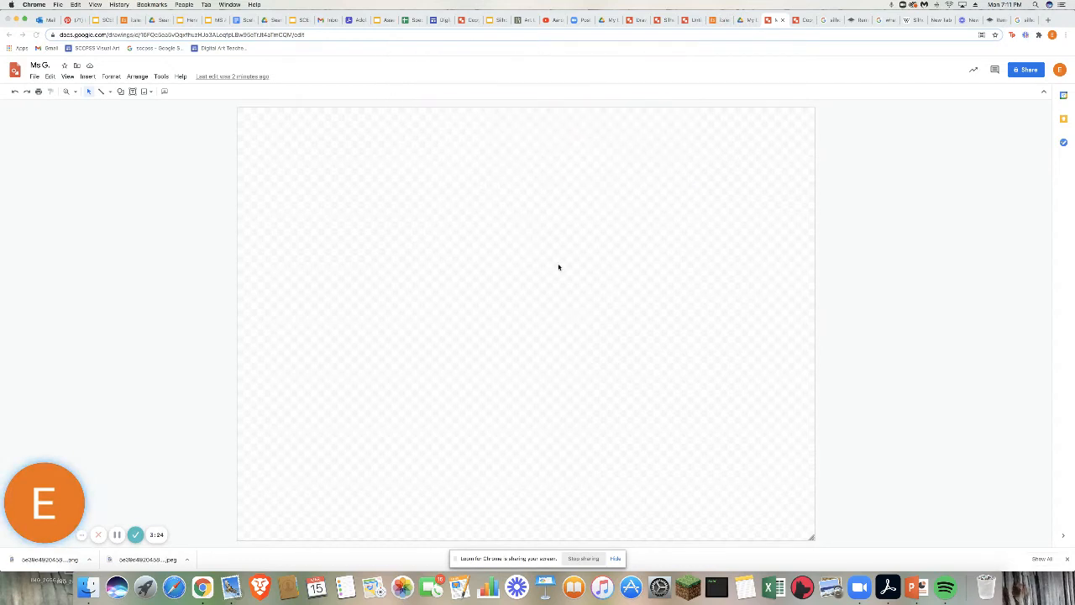
drag(330, 187, 453, 239)
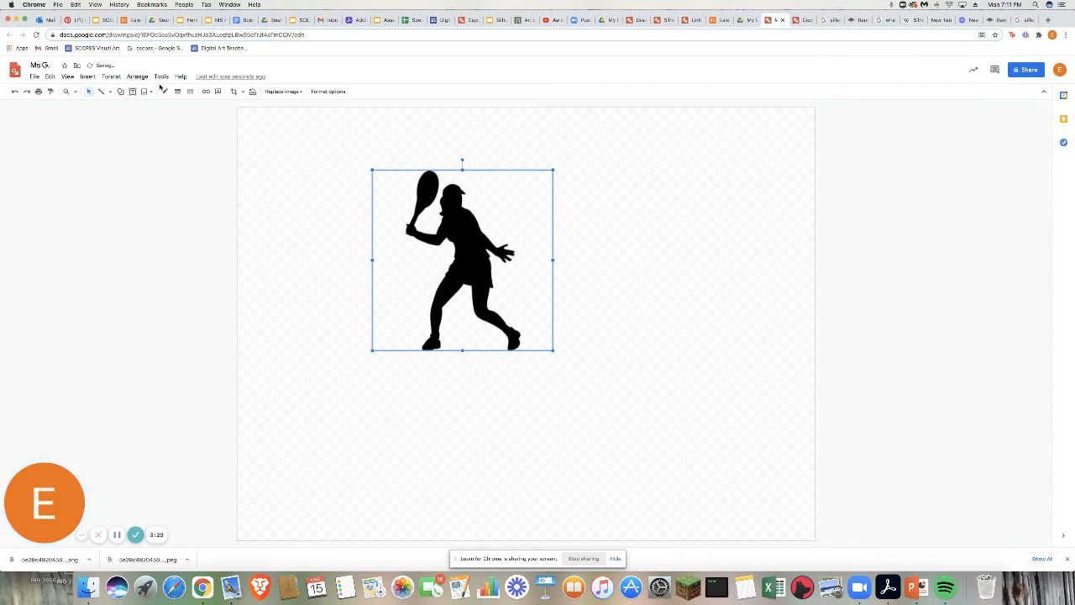
Step: Draw a closed, rounded freeform shape on the empty canvas area beside the tennis player's racket
click(110, 93)
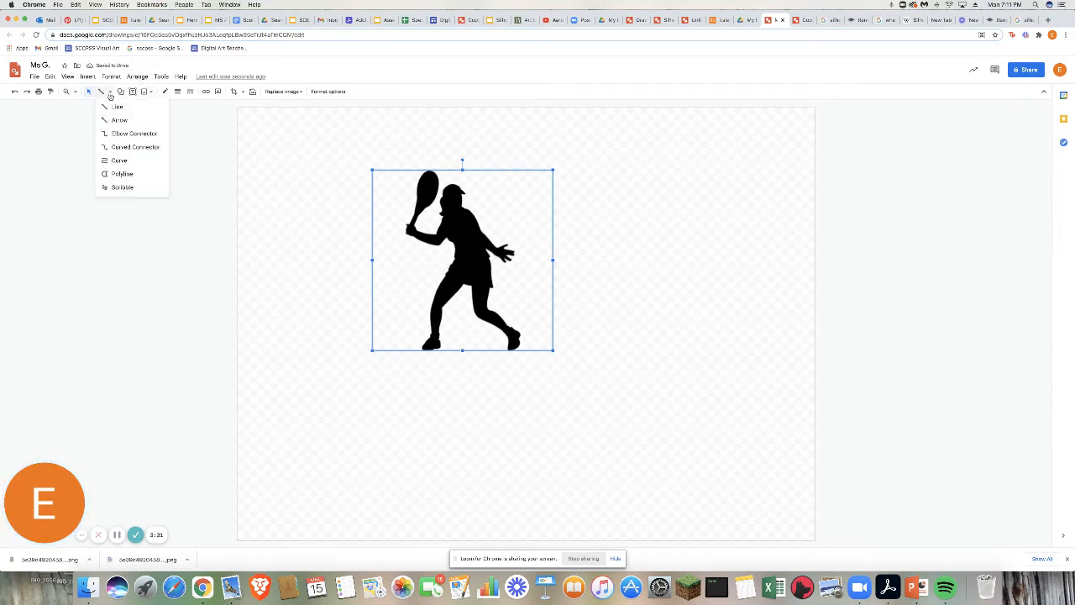
click(122, 173)
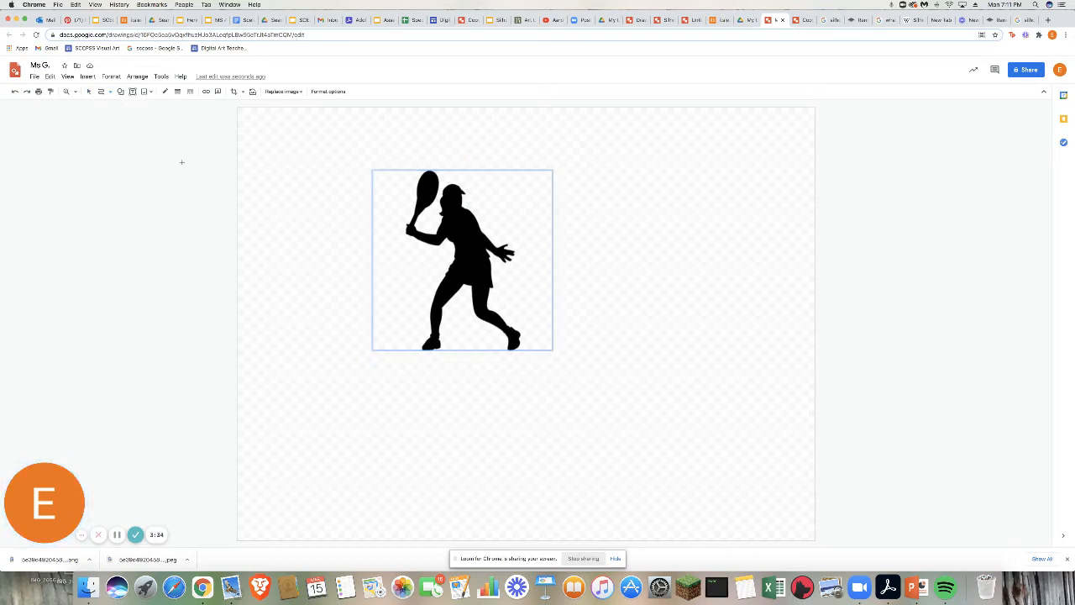
click(317, 154)
click(318, 151)
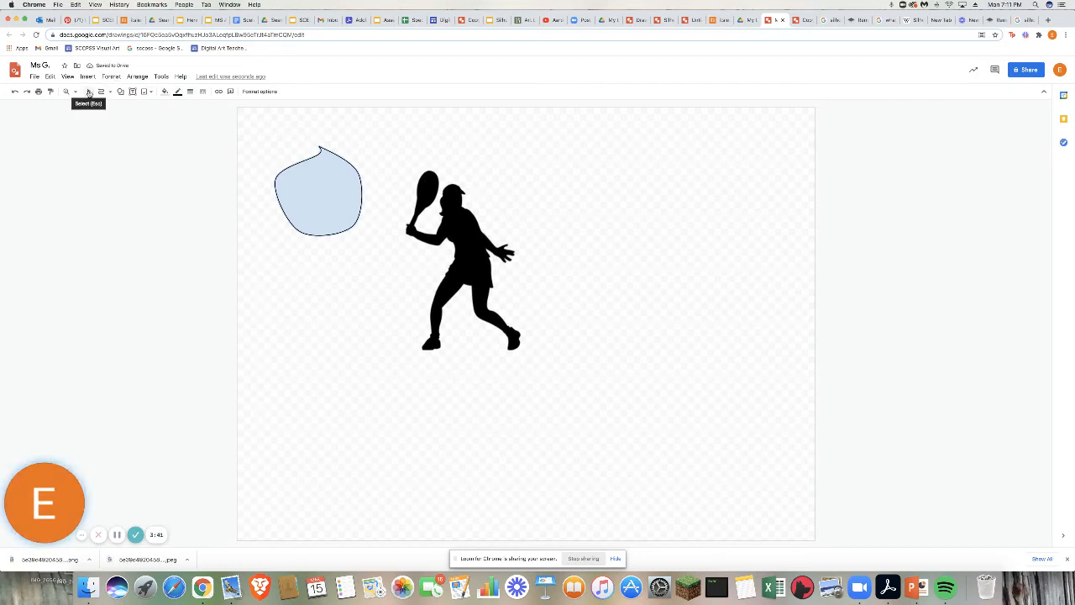
Step: Move the tennis player silhouette so that it overlaps the light blue freeform shape
click(88, 90)
click(447, 223)
drag(447, 222, 321, 210)
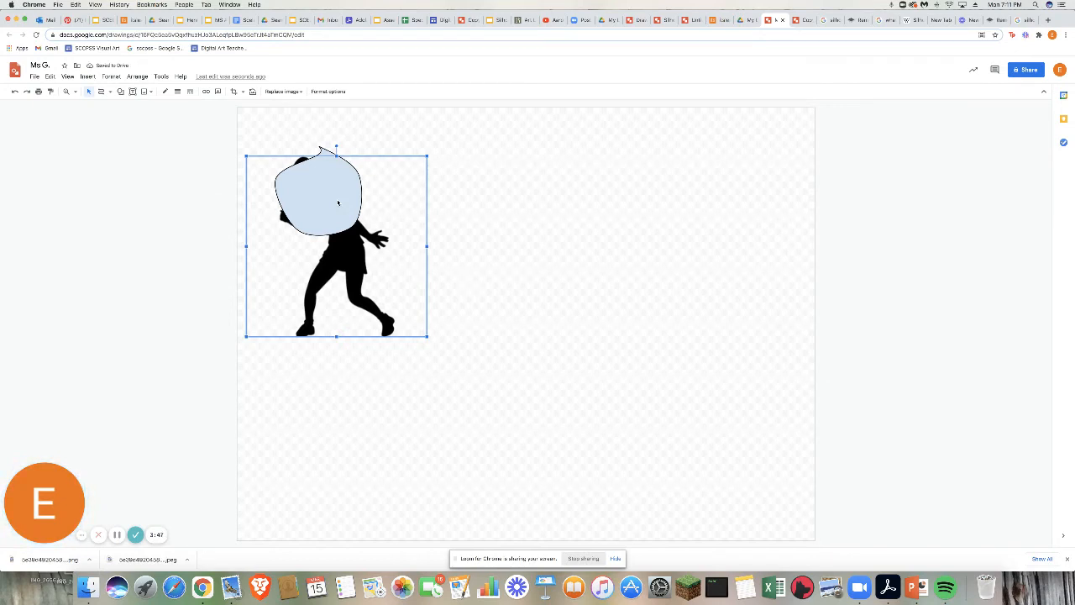
Step: Move the light blue shape and the tennis player toward the canvas's upper middle, overlapping, and bring the player in front of the shape
click(337, 202)
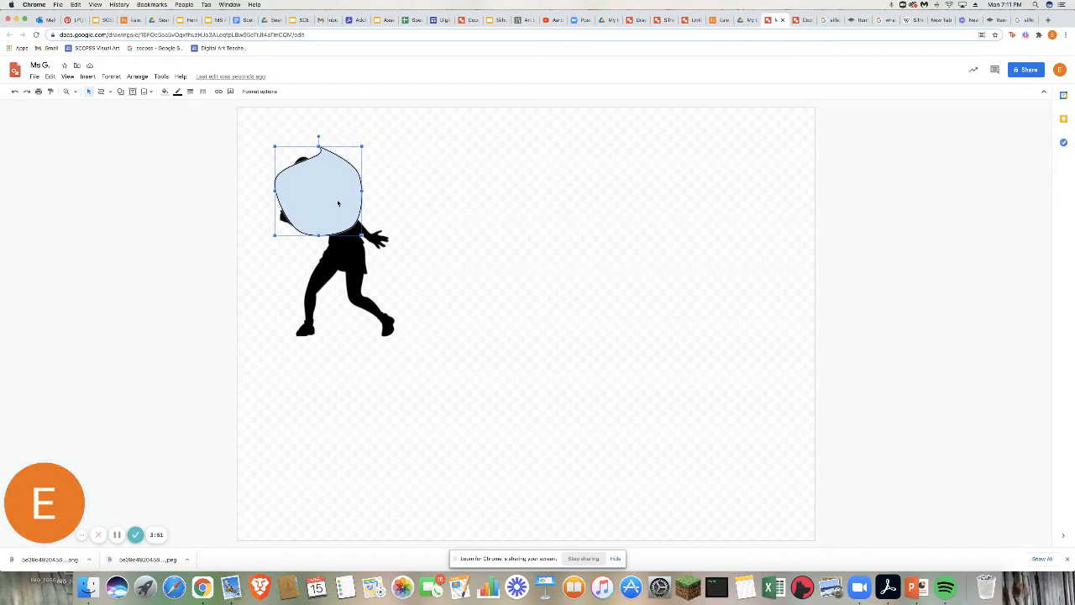
drag(338, 202, 431, 252)
drag(351, 255, 428, 261)
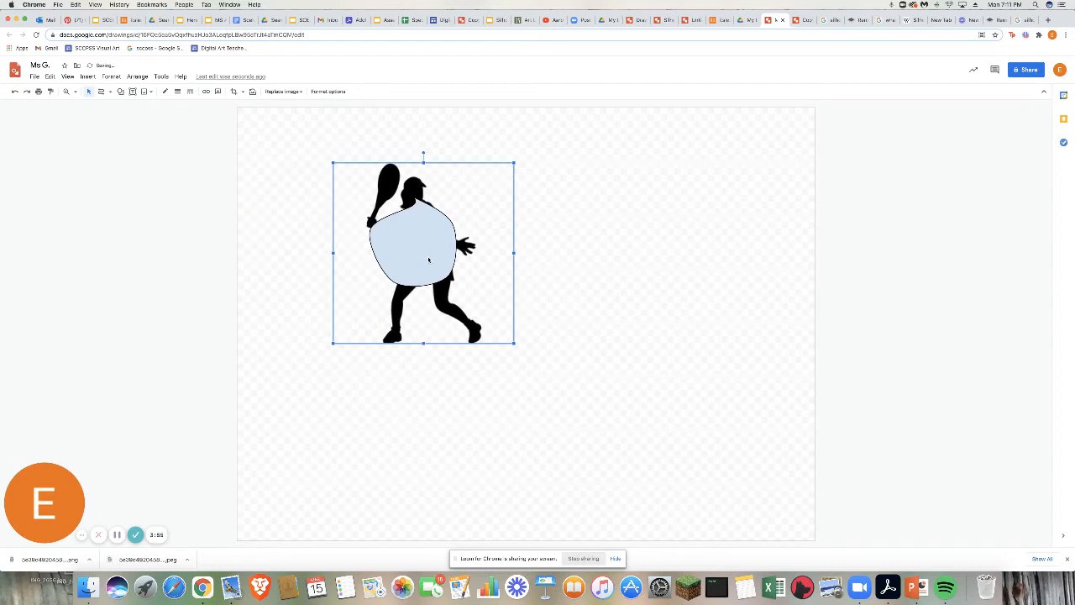
key(super+Up)
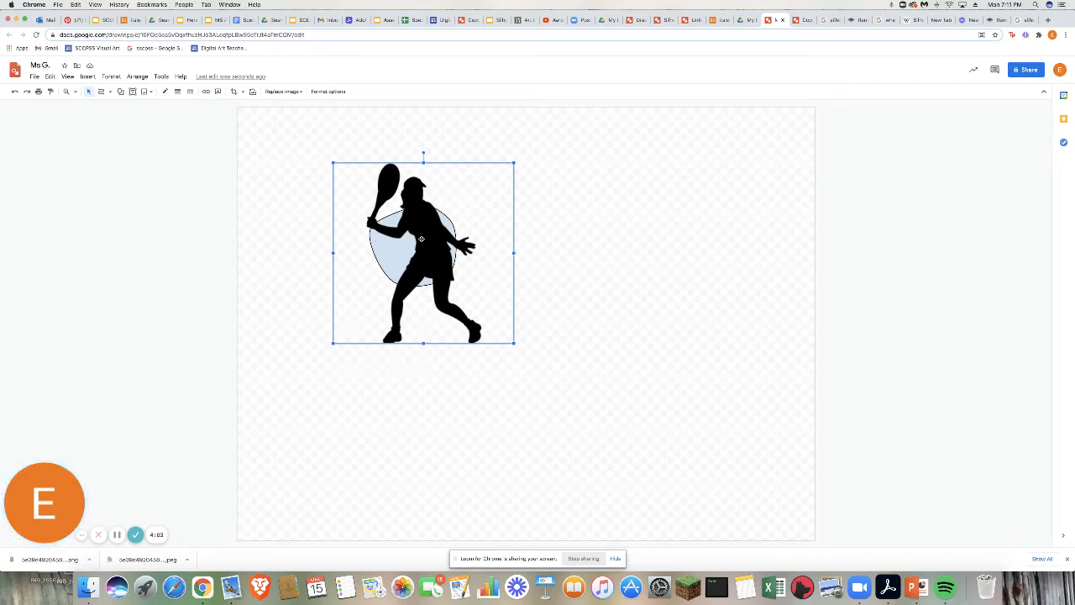
Step: Move the tennis player silhouette to the middle of the canvas and delete the light blue freeform shape
drag(422, 220, 514, 298)
click(422, 240)
key(Delete)
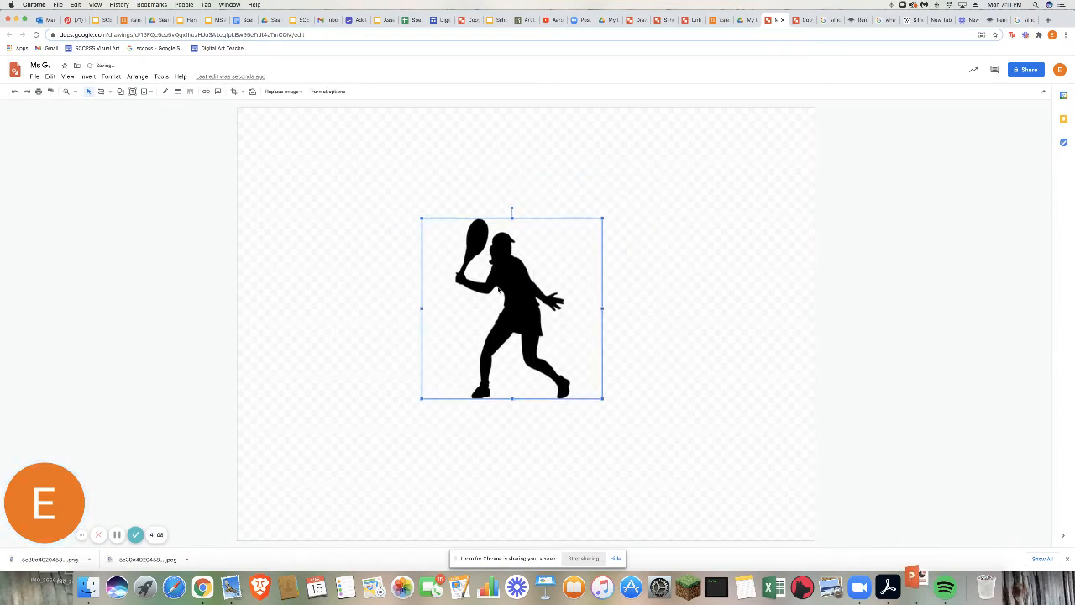
Step: Trace a closed curve around the tennis player with the Curve tool, keeping a narrow margin outside the body and racket
click(109, 94)
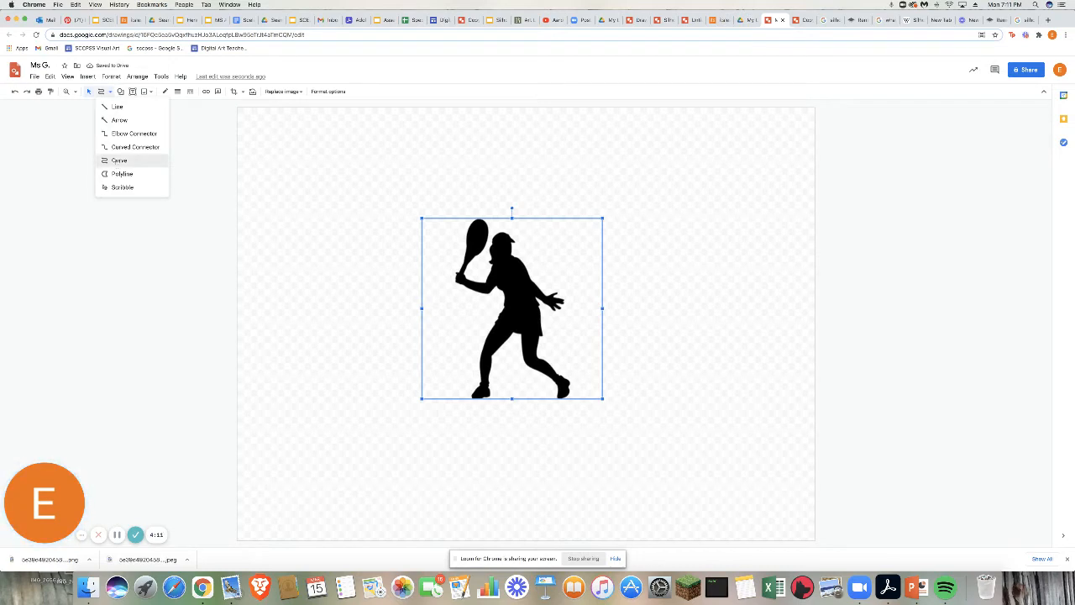
click(119, 159)
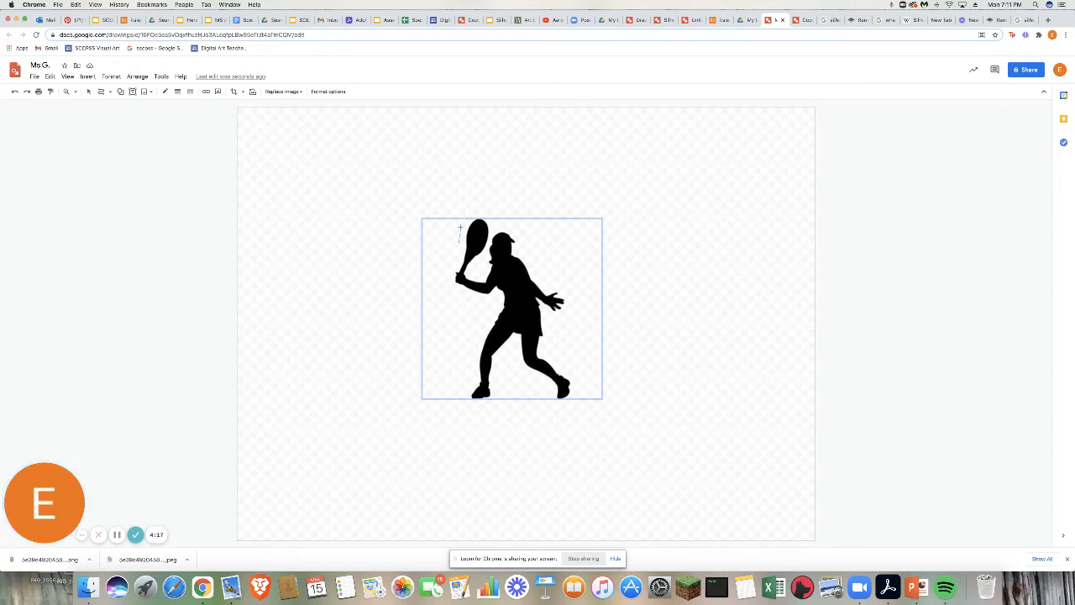
click(467, 215)
click(574, 391)
click(563, 411)
click(457, 242)
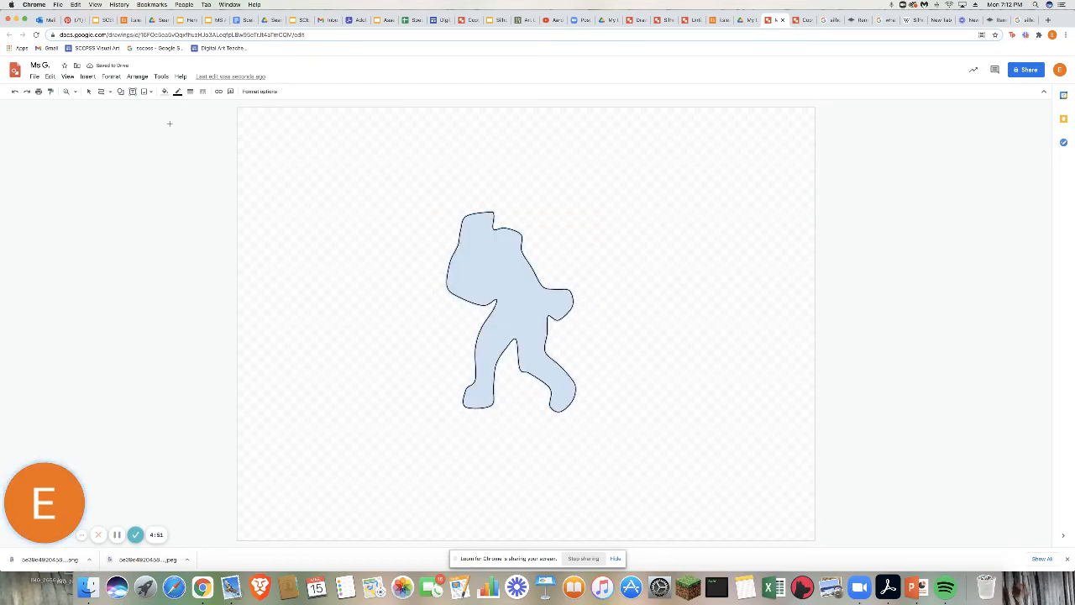
Step: Make the traced shape's border transparent and fill it with the darkest green in the solid palette
click(178, 92)
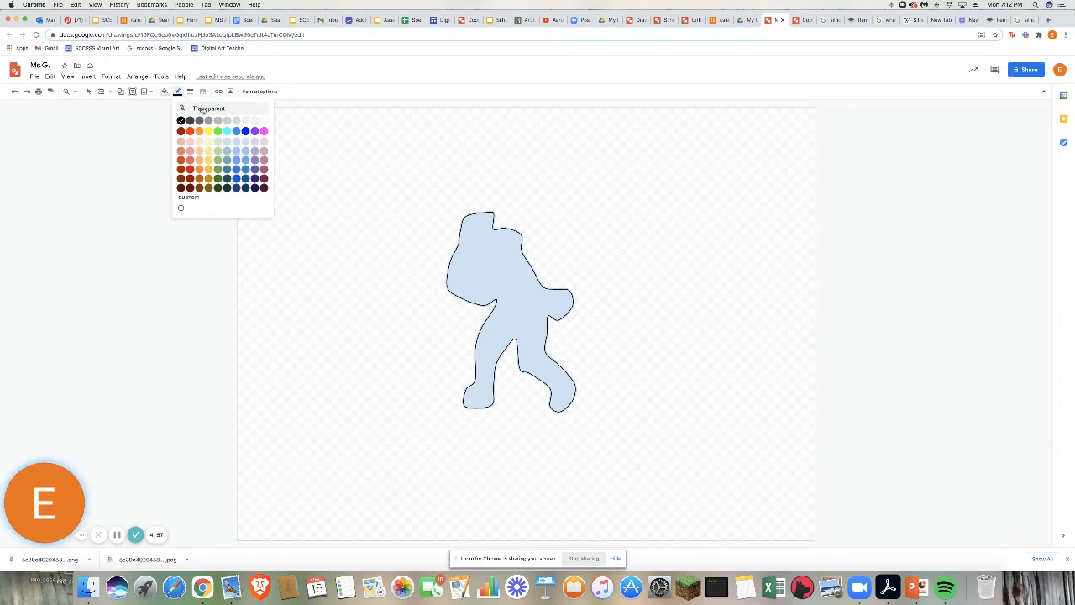
click(203, 110)
click(165, 92)
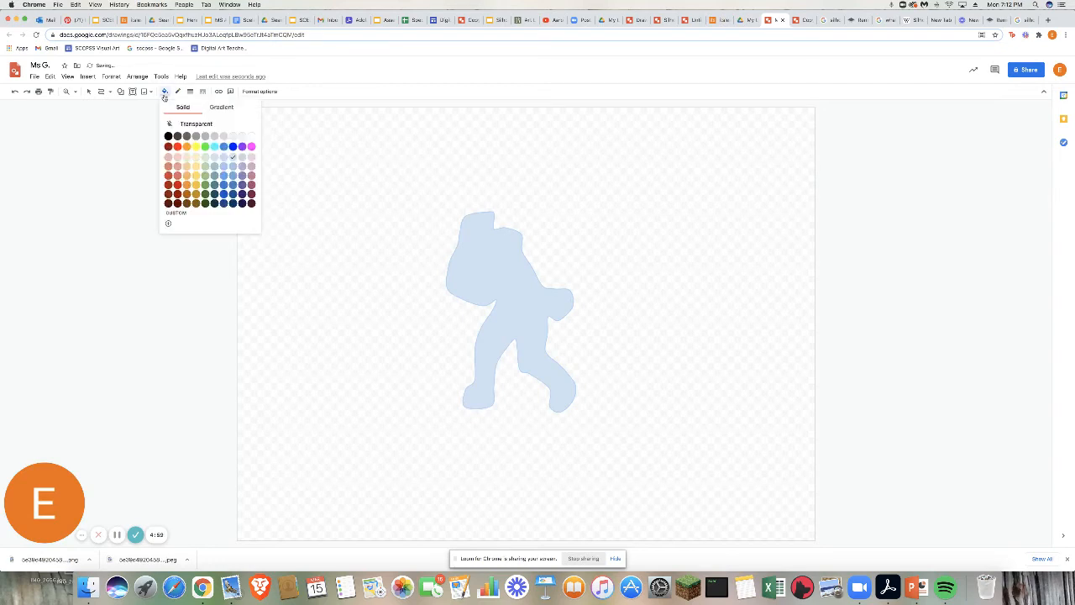
click(205, 203)
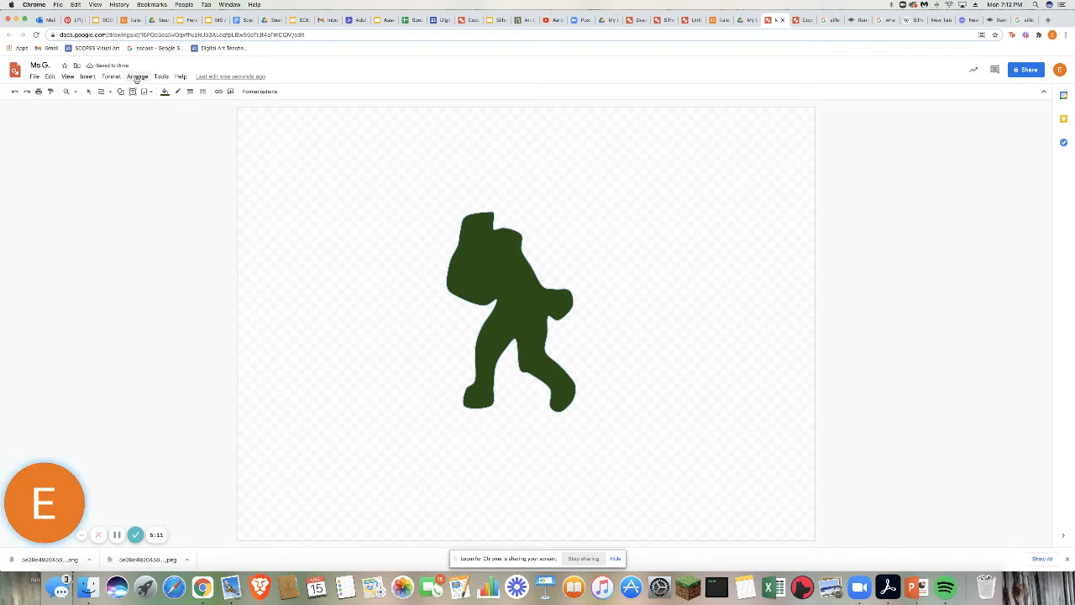
Step: Send the dark green shape backward so that it lies behind the tennis player
click(136, 78)
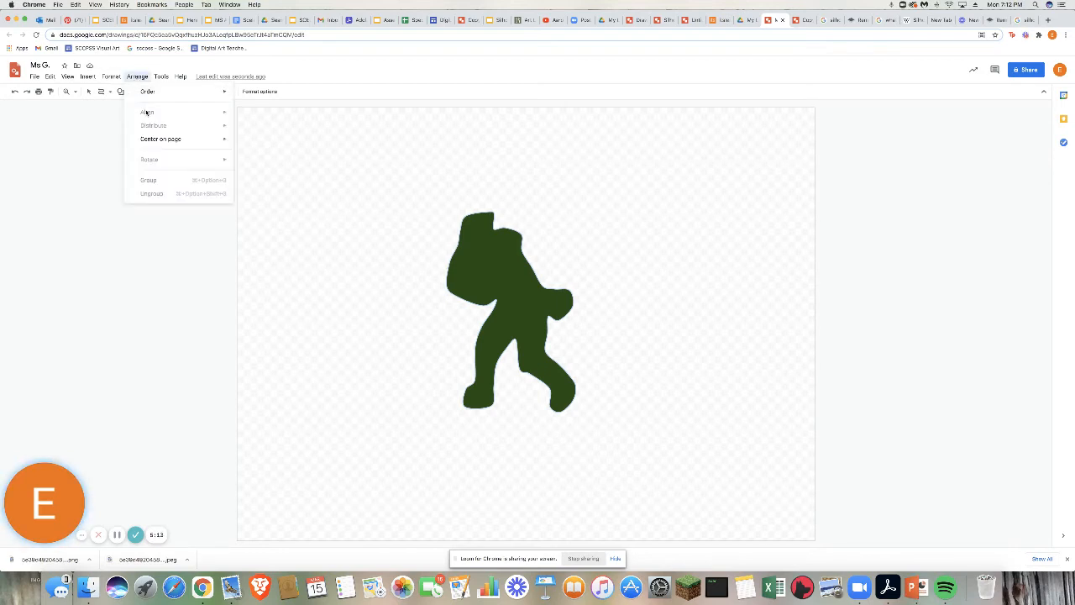
mouse_move(150, 93)
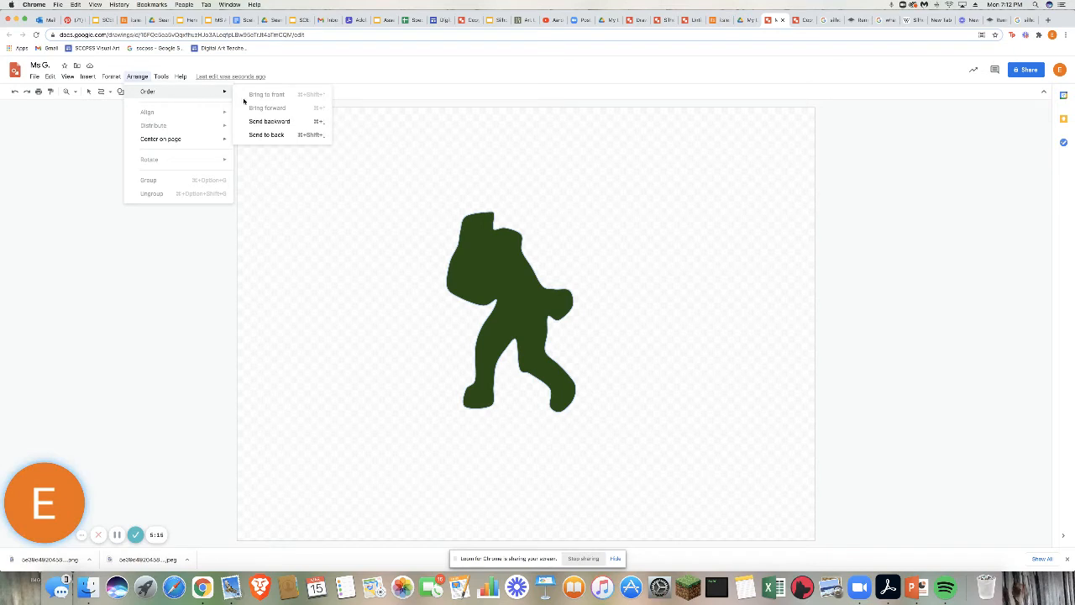
click(257, 123)
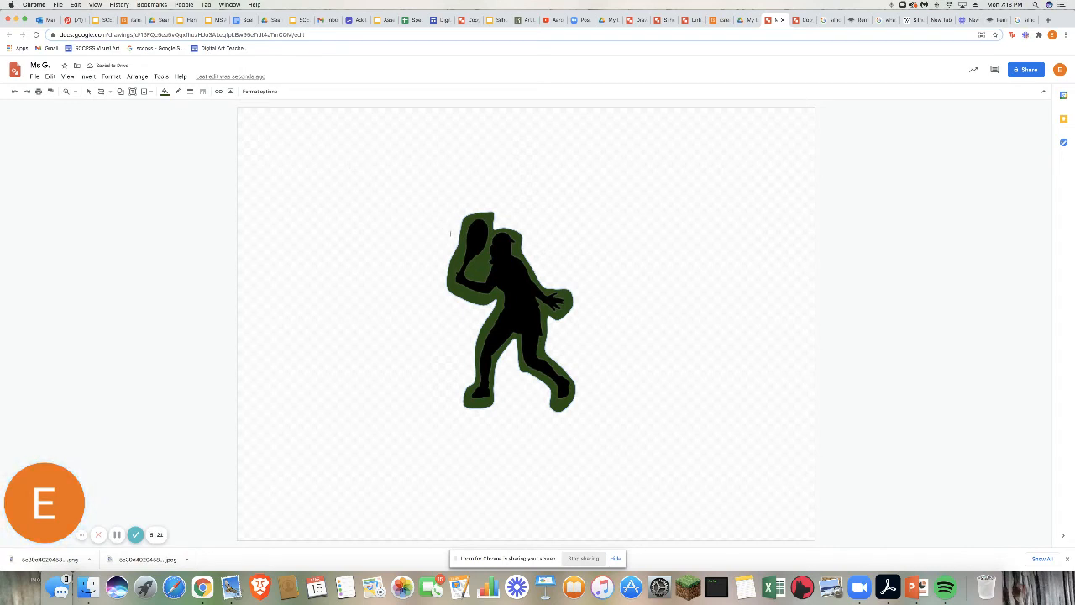
Step: Trace a second, wider closed curve around the dark green shape and fill it with the green one shade lighter
drag(453, 217, 475, 203)
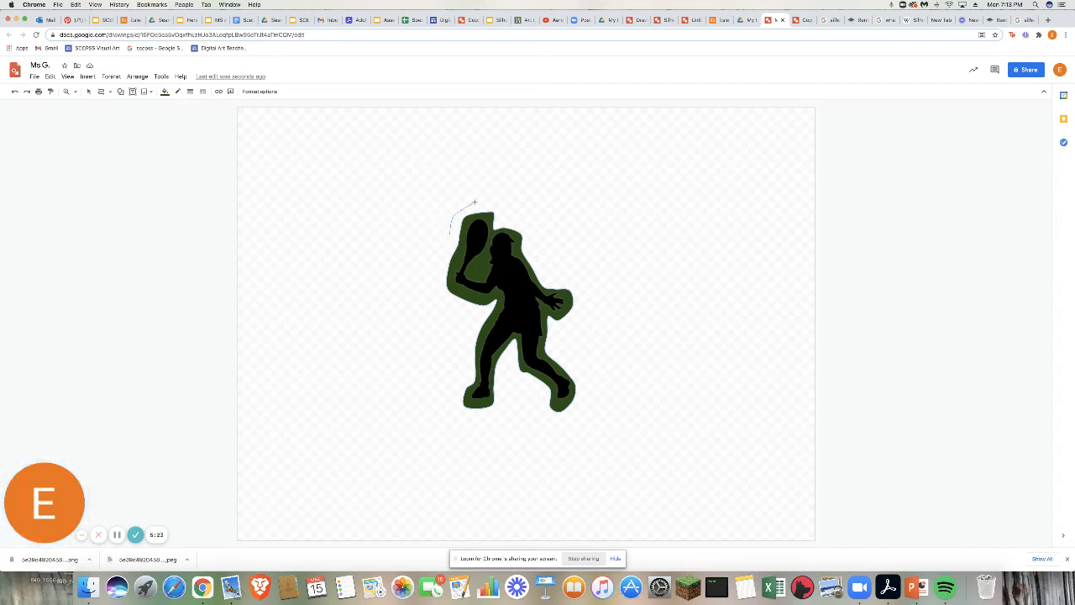
mouse_move(529, 223)
mouse_down()
mouse_move(548, 281)
mouse_move(584, 285)
mouse_move(588, 312)
mouse_move(558, 330)
mouse_move(591, 386)
mouse_move(582, 422)
mouse_move(561, 427)
mouse_move(538, 416)
mouse_move(538, 385)
mouse_move(513, 381)
mouse_move(509, 354)
mouse_move(495, 417)
mouse_move(456, 418)
mouse_move(447, 397)
mouse_move(480, 311)
mouse_move(440, 297)
mouse_move(446, 230)
mouse_up()
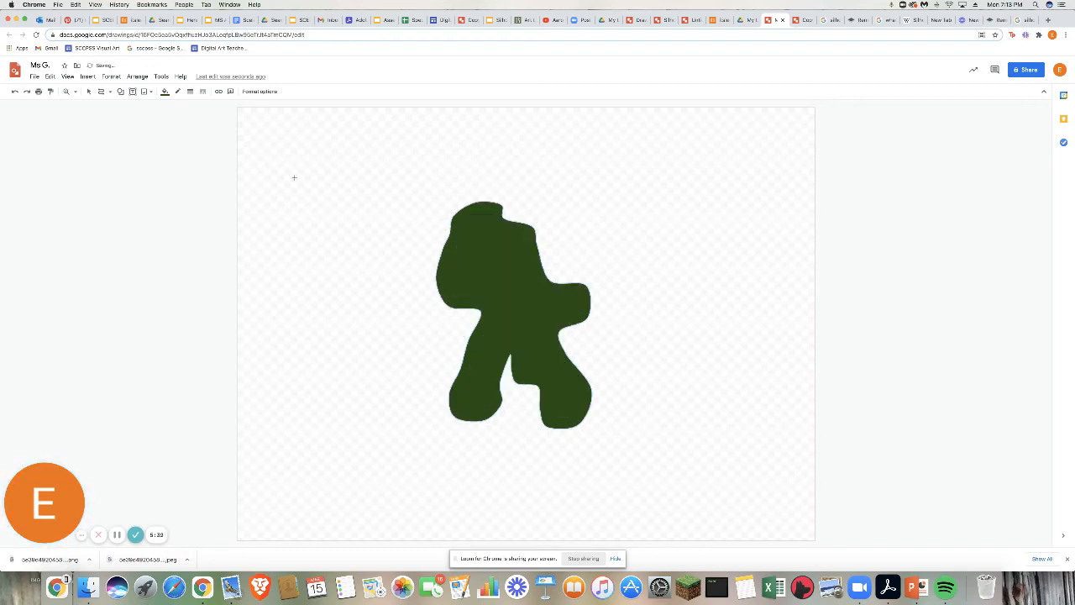
click(165, 91)
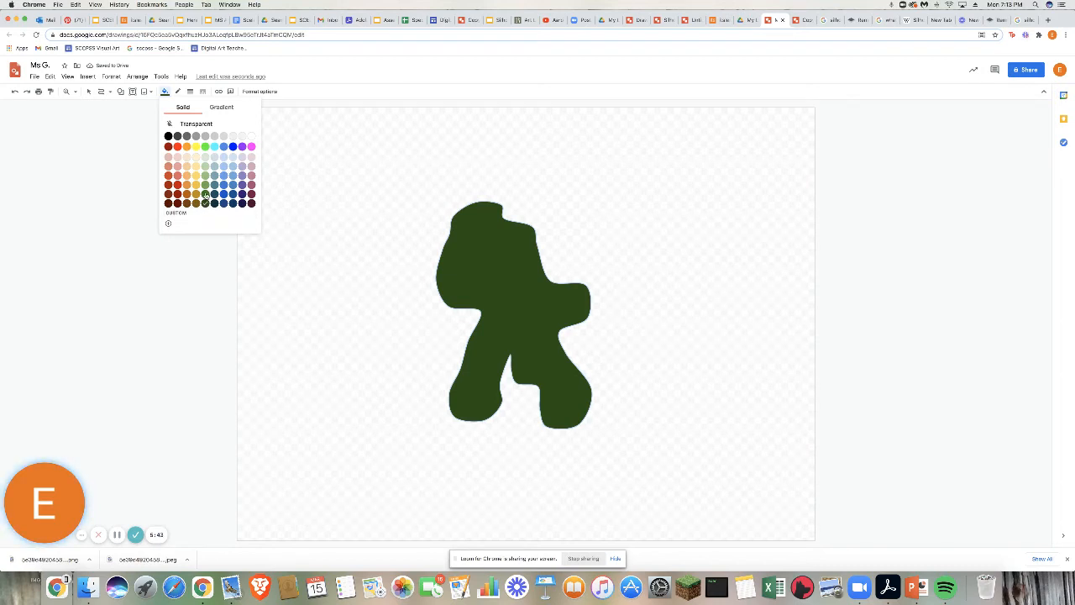
click(205, 194)
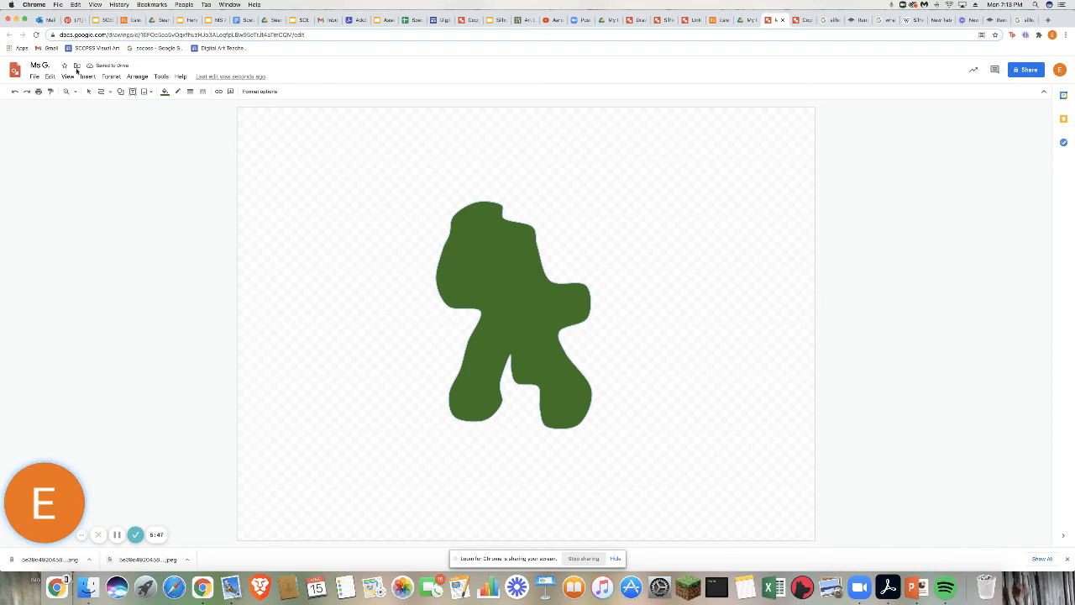
Step: Send the second green shape to the back, behind the dark green shape and the player
click(136, 76)
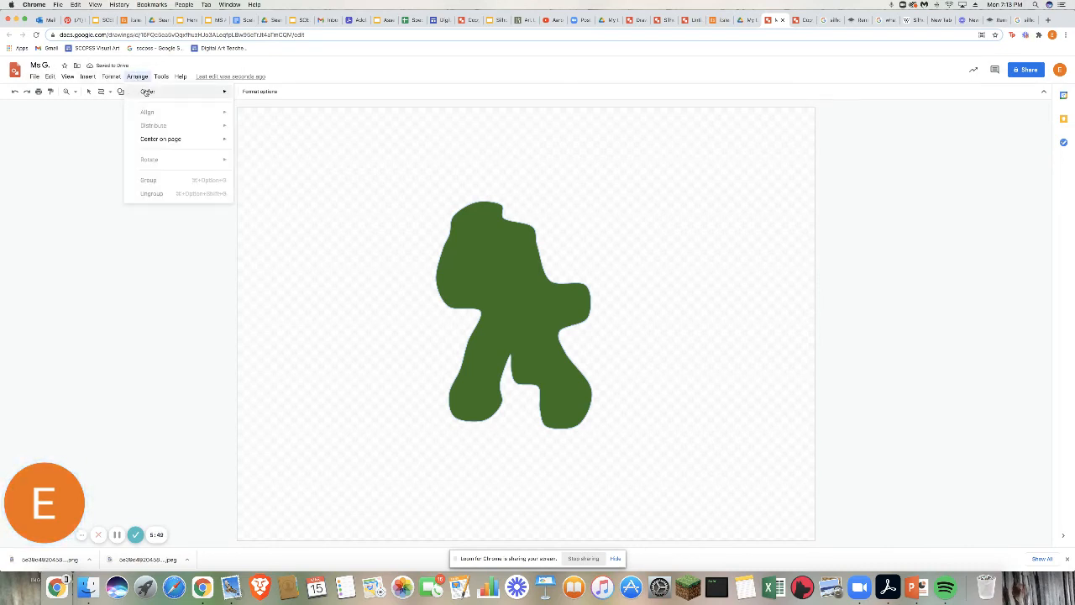
mouse_move(147, 91)
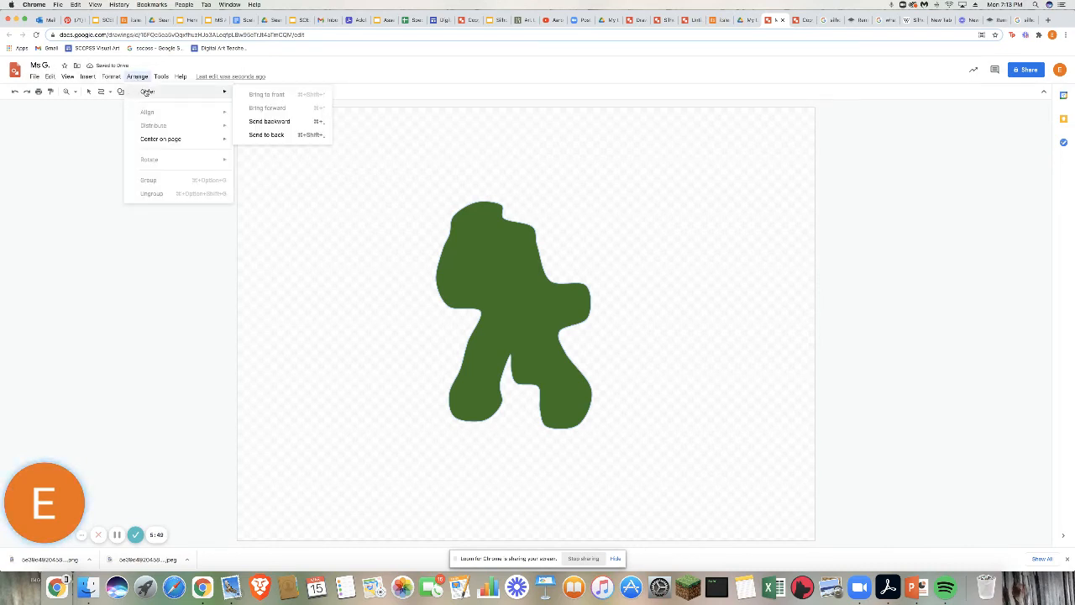
click(266, 134)
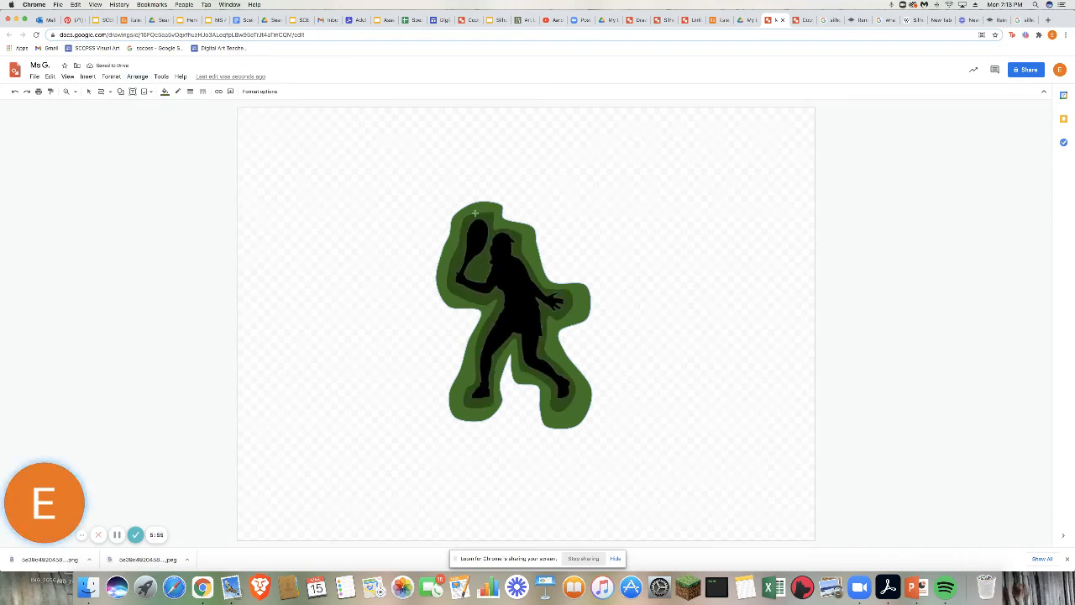
Step: Trace a third closed curve around the figure, slightly outside the edge of the second green shape
click(497, 189)
click(516, 209)
click(547, 221)
click(551, 256)
click(601, 286)
click(603, 312)
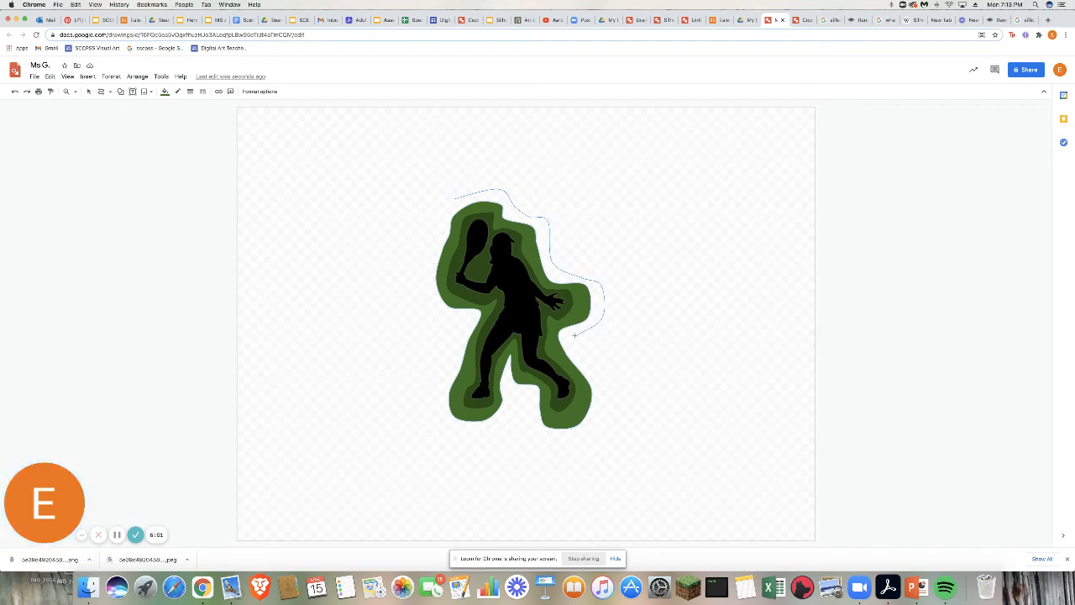
click(576, 343)
click(533, 437)
click(506, 396)
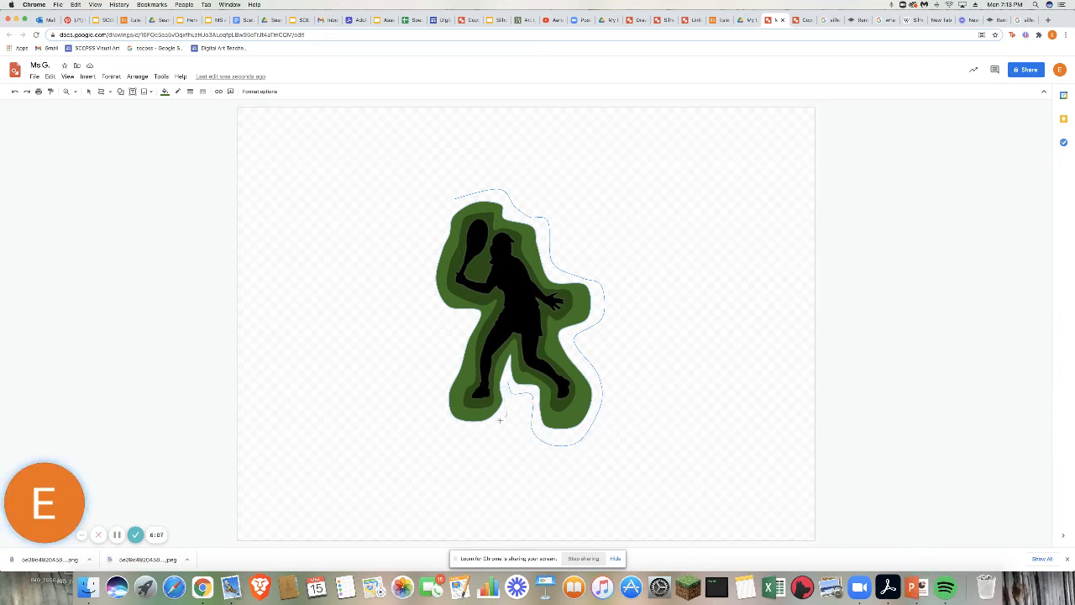
click(436, 417)
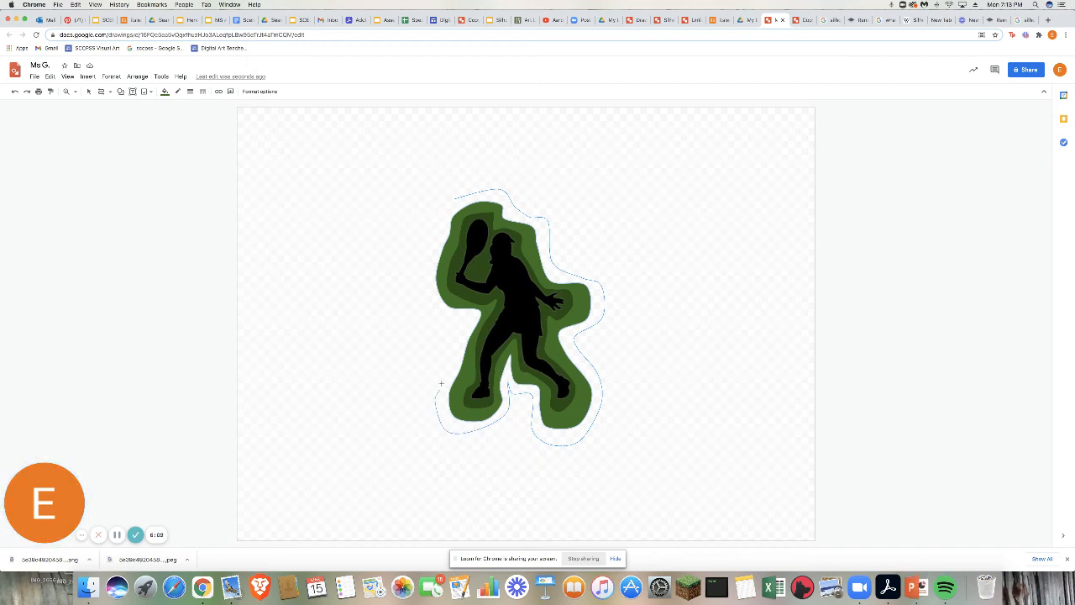
mouse_move(451, 315)
mouse_down()
mouse_move(431, 307)
mouse_move(428, 269)
mouse_up()
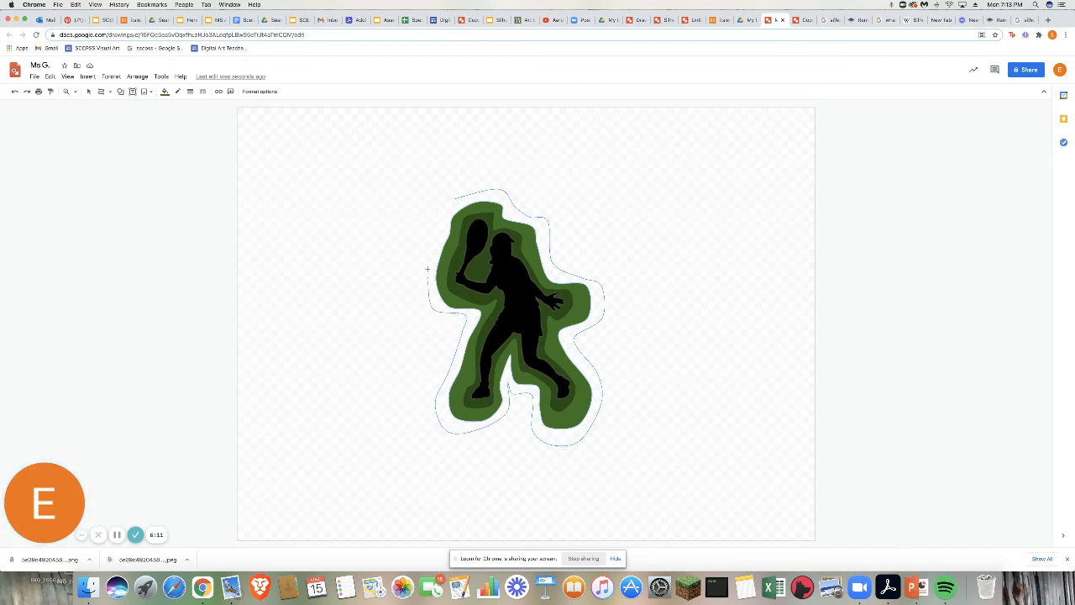
click(449, 199)
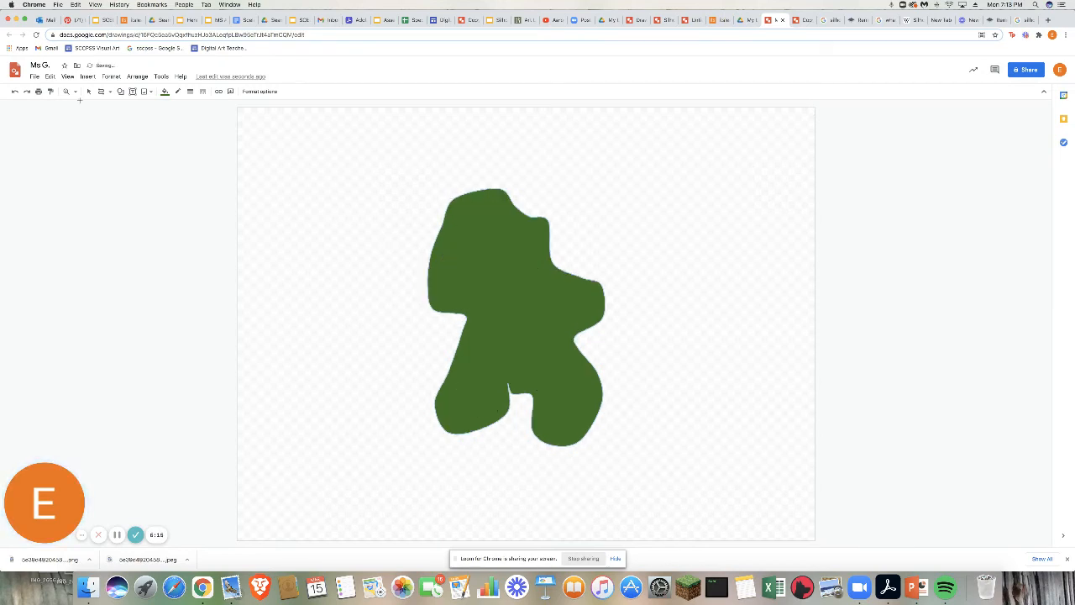
Step: Send the third shape to the back and fill it with a medium green one shade lighter than the second layer
click(135, 76)
mouse_move(168, 91)
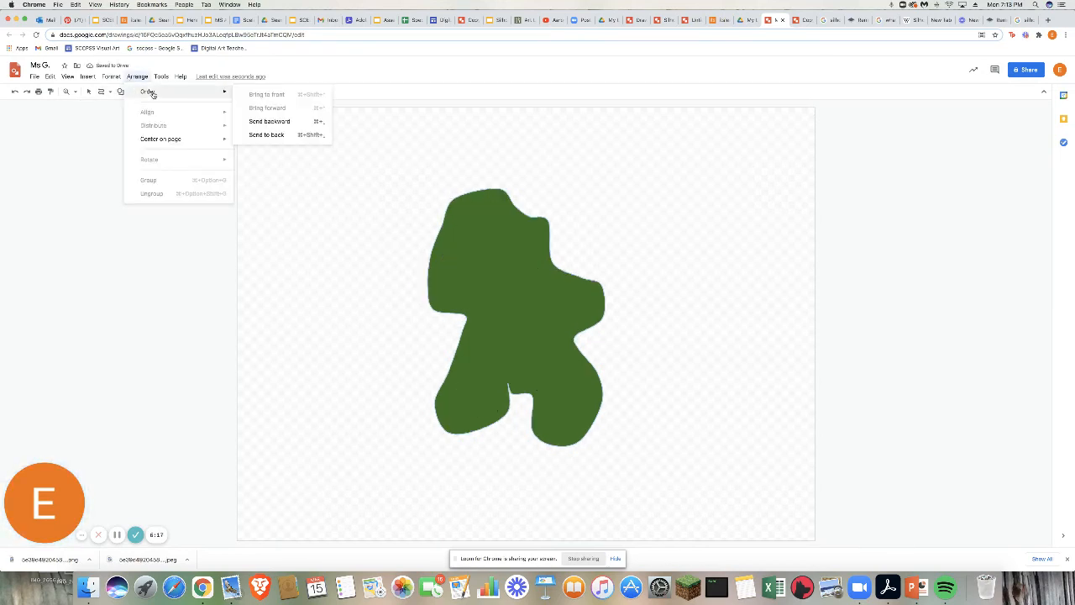
click(266, 134)
click(165, 91)
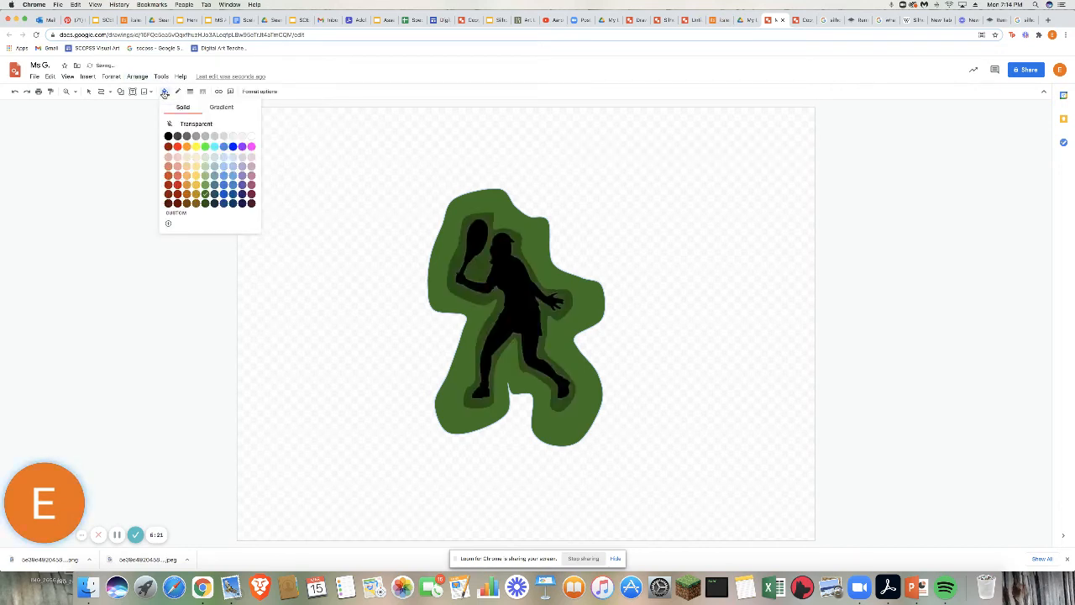
click(204, 184)
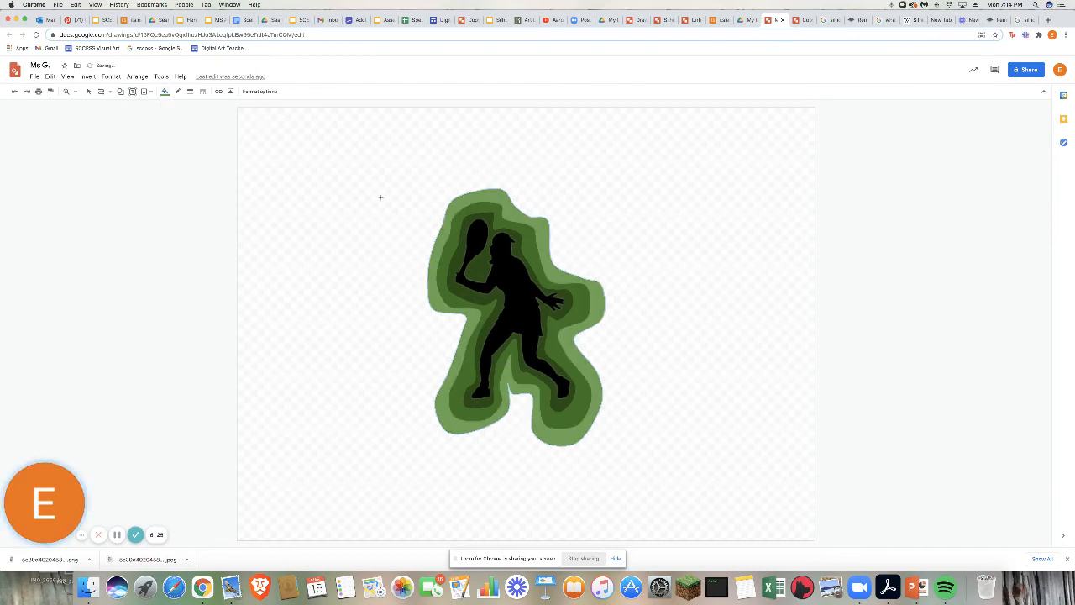
Step: Trace a fourth closed curve around the figure, slightly outside the edge of the medium green third layer
click(451, 189)
mouse_move(531, 199)
mouse_down()
mouse_move(567, 224)
mouse_move(578, 257)
mouse_move(618, 293)
mouse_move(620, 316)
mouse_move(597, 349)
mouse_move(618, 373)
mouse_move(612, 420)
mouse_move(601, 448)
mouse_move(567, 460)
mouse_move(521, 450)
mouse_move(521, 414)
mouse_move(499, 437)
mouse_move(451, 446)
mouse_move(420, 432)
mouse_move(417, 385)
mouse_move(455, 328)
mouse_move(423, 320)
mouse_move(413, 290)
mouse_move(447, 190)
mouse_up()
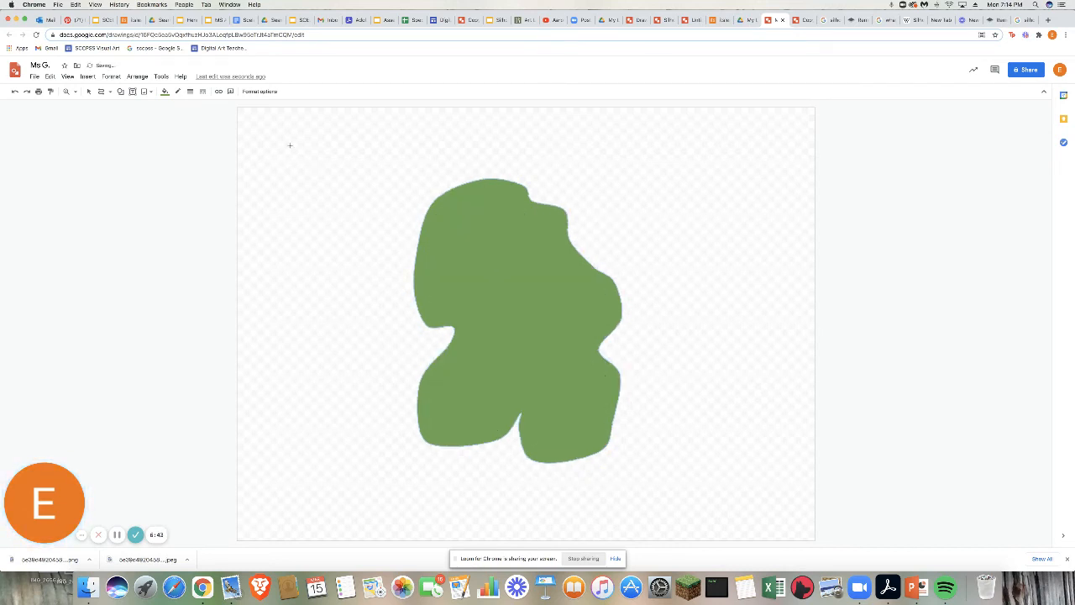
Step: Send the fourth shape to the back and fill it with a light green one shade lighter than the third layer
click(137, 77)
mouse_move(148, 91)
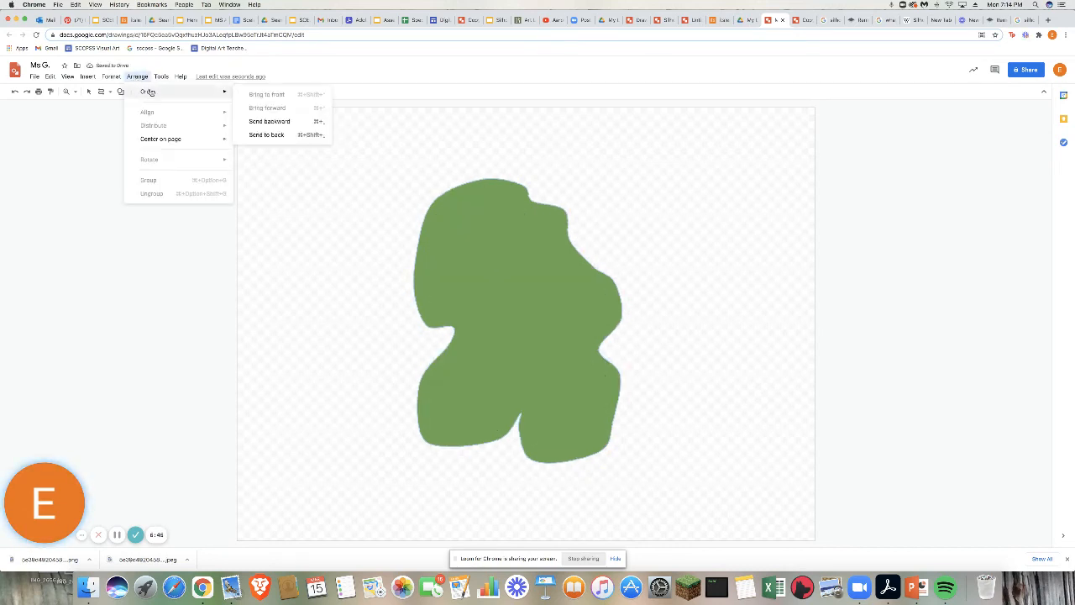
click(269, 135)
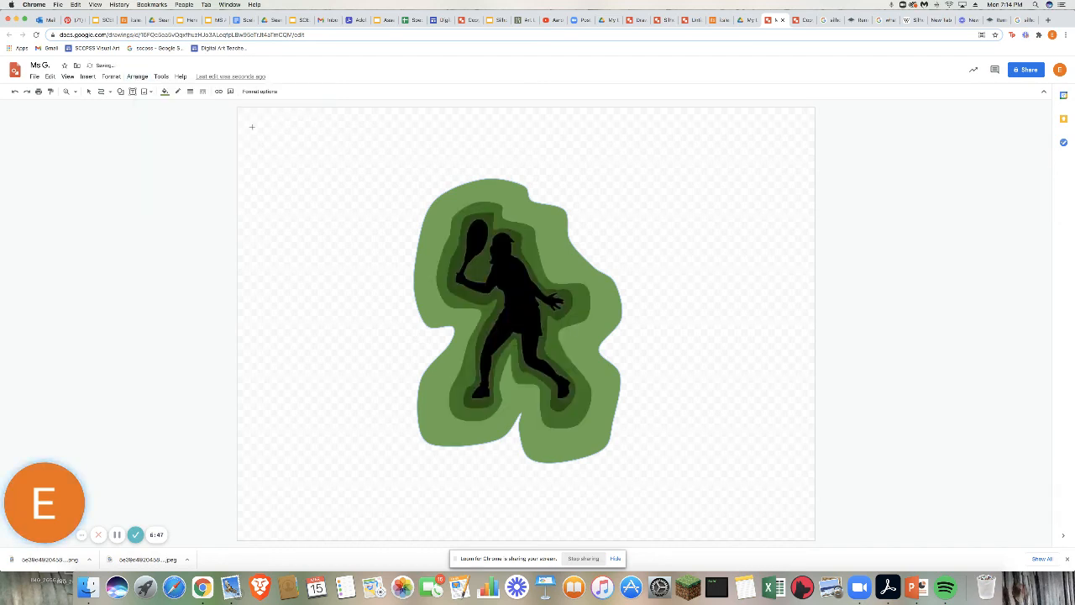
click(165, 91)
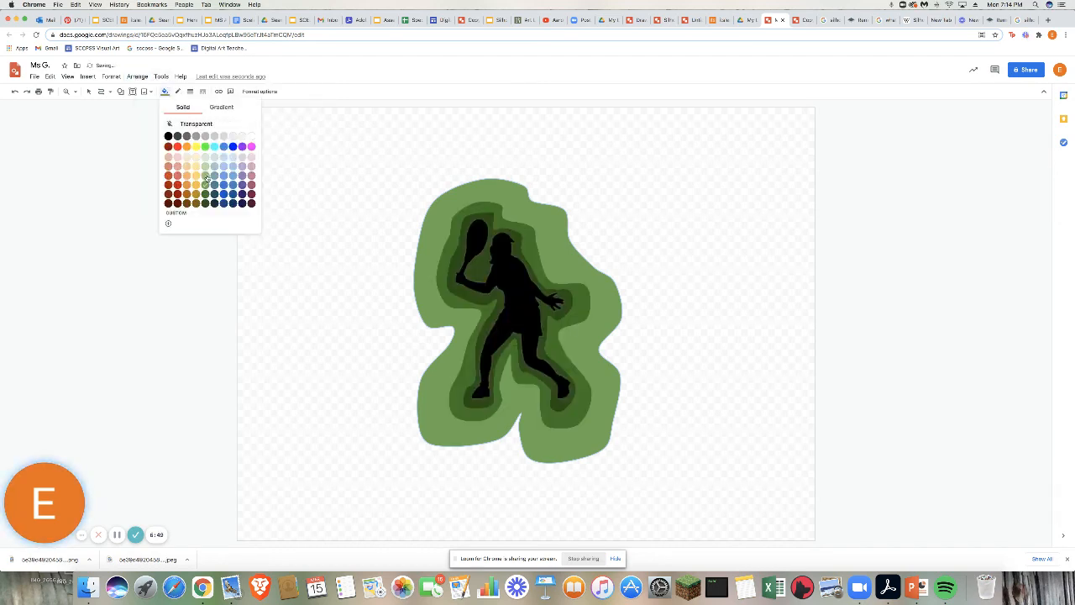
click(206, 175)
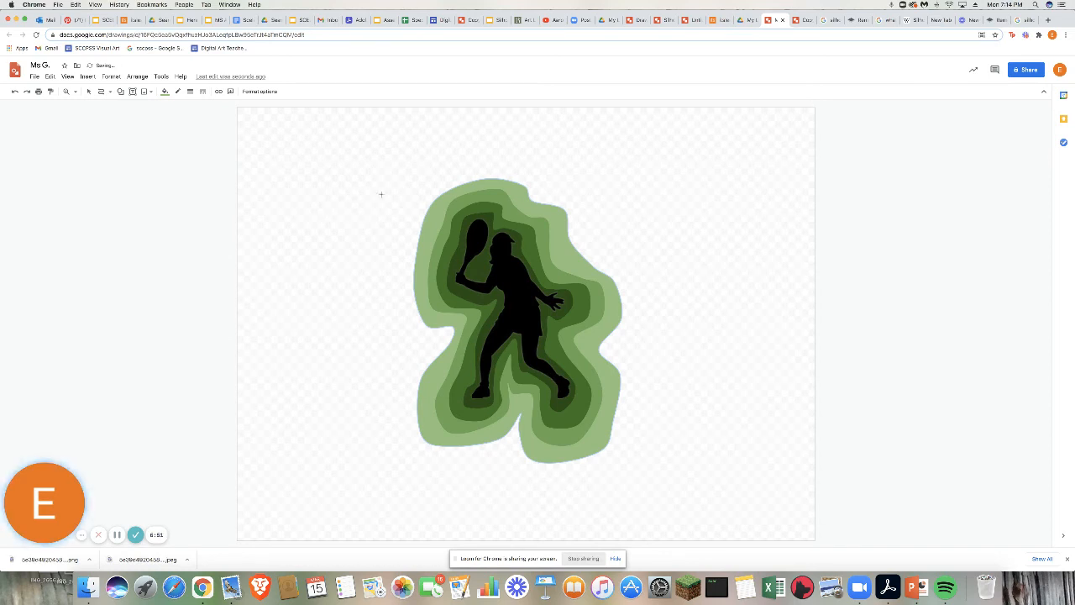
Step: Trace a fifth closed curve around the figure, slightly outside the edge of the light green fourth layer
mouse_move(424, 182)
mouse_down()
mouse_move(507, 167)
mouse_move(580, 204)
mouse_move(588, 234)
mouse_move(629, 276)
mouse_move(636, 323)
mouse_move(621, 355)
mouse_move(630, 393)
mouse_up()
mouse_move(629, 443)
mouse_down()
mouse_move(594, 477)
mouse_move(538, 487)
mouse_move(502, 450)
mouse_move(421, 469)
mouse_move(402, 425)
mouse_move(428, 337)
mouse_move(400, 319)
mouse_move(401, 248)
mouse_move(427, 178)
mouse_up()
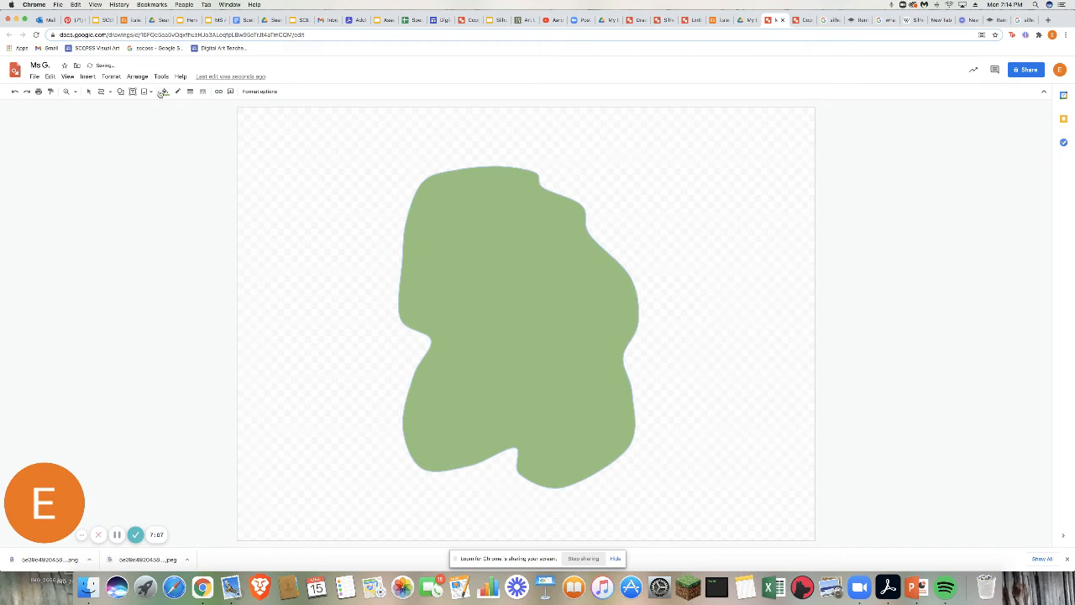
Step: Fill the fifth shape with a green one shade lighter than the fourth layer and send it to the back
click(162, 92)
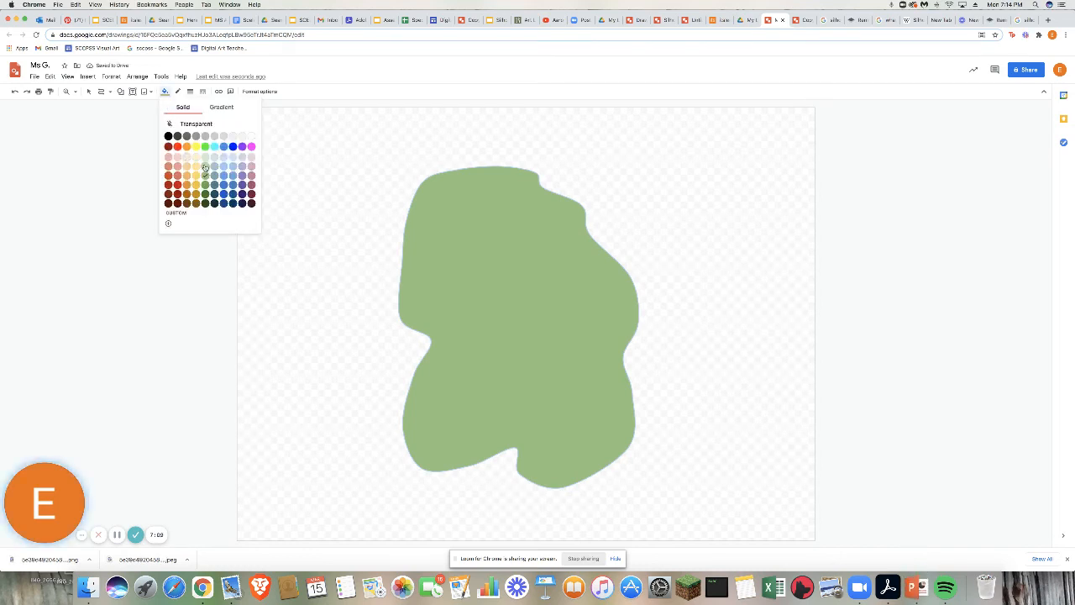
click(205, 166)
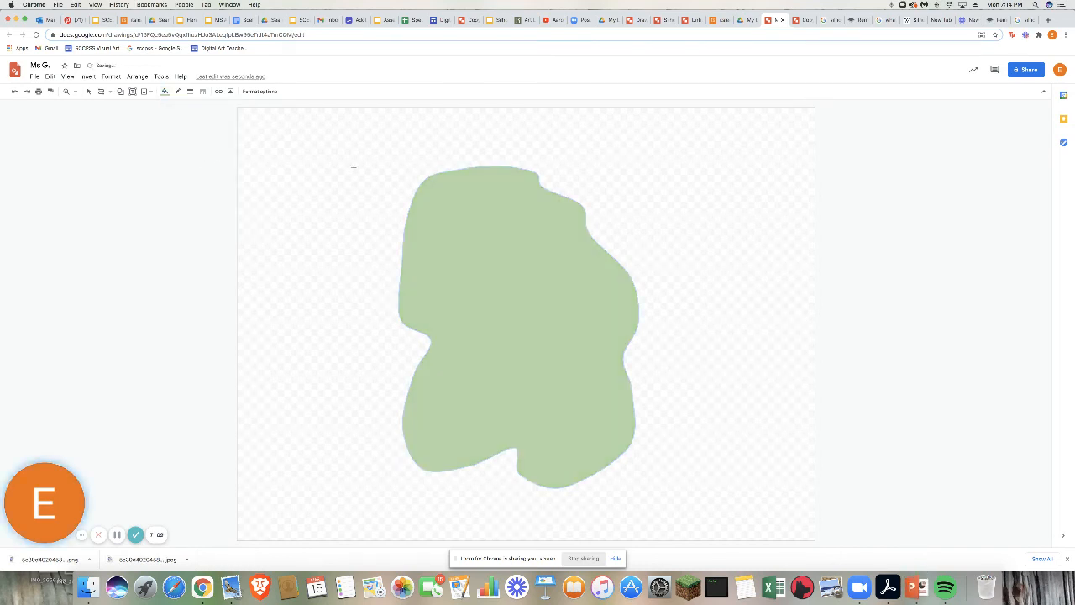
click(136, 77)
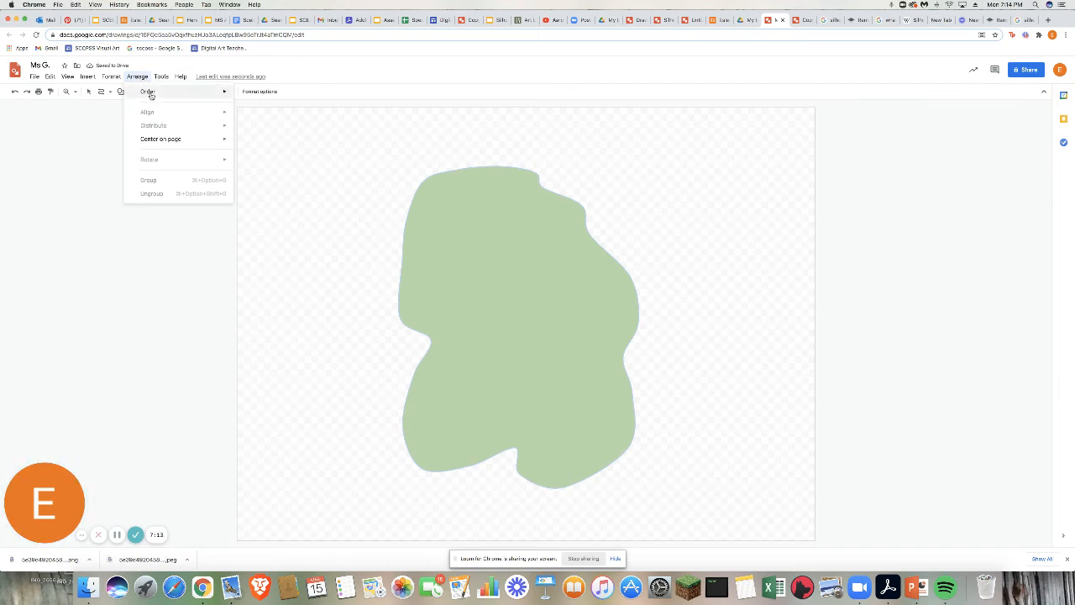
mouse_move(175, 93)
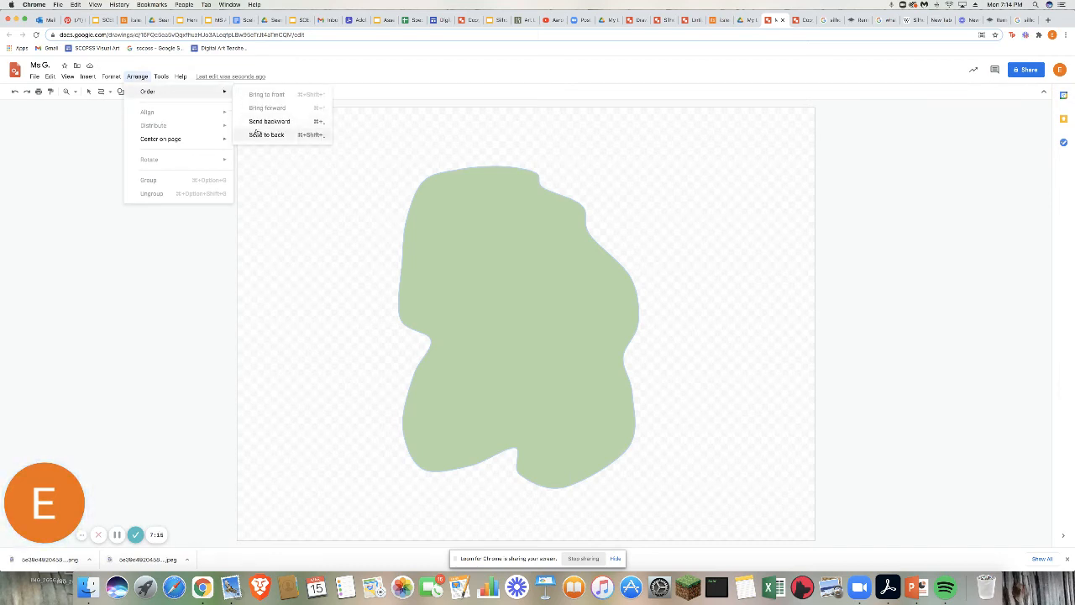
click(256, 135)
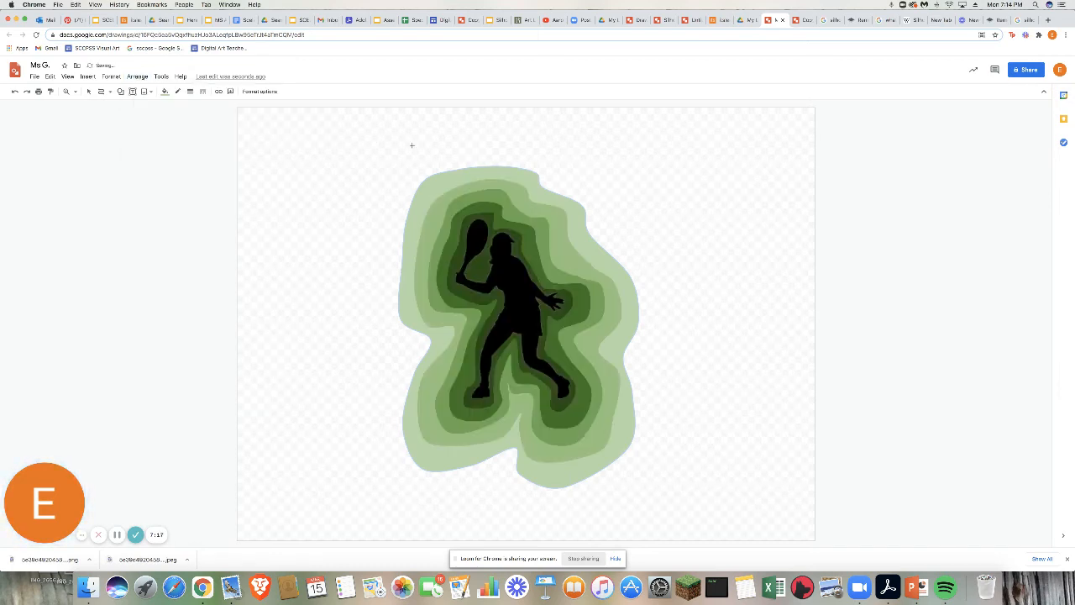
Step: Trace a sixth closed curve around the figure, slightly outside the edge of the fifth green layer
mouse_move(413, 169)
mouse_down()
mouse_move(473, 151)
mouse_move(556, 158)
mouse_move(566, 183)
mouse_move(601, 197)
mouse_move(615, 242)
mouse_up()
click(662, 292)
click(643, 435)
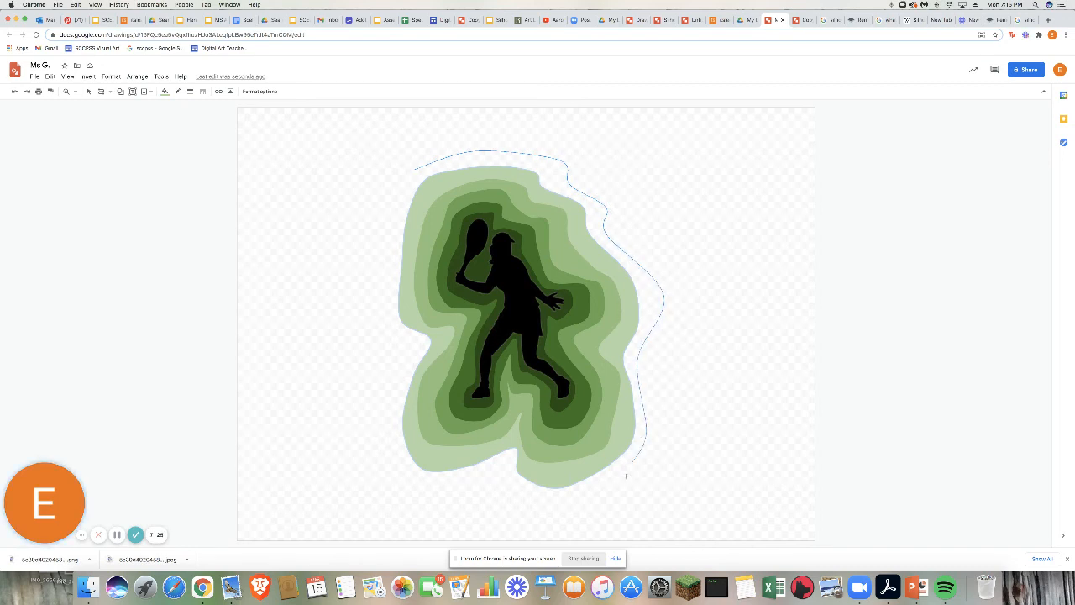
click(504, 469)
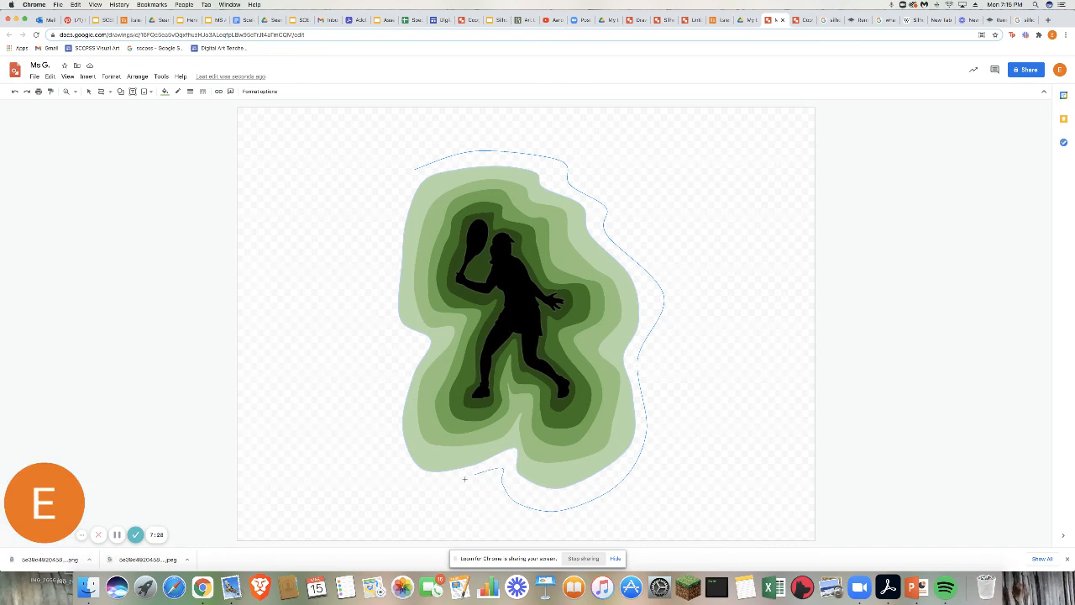
click(419, 486)
click(381, 317)
click(412, 168)
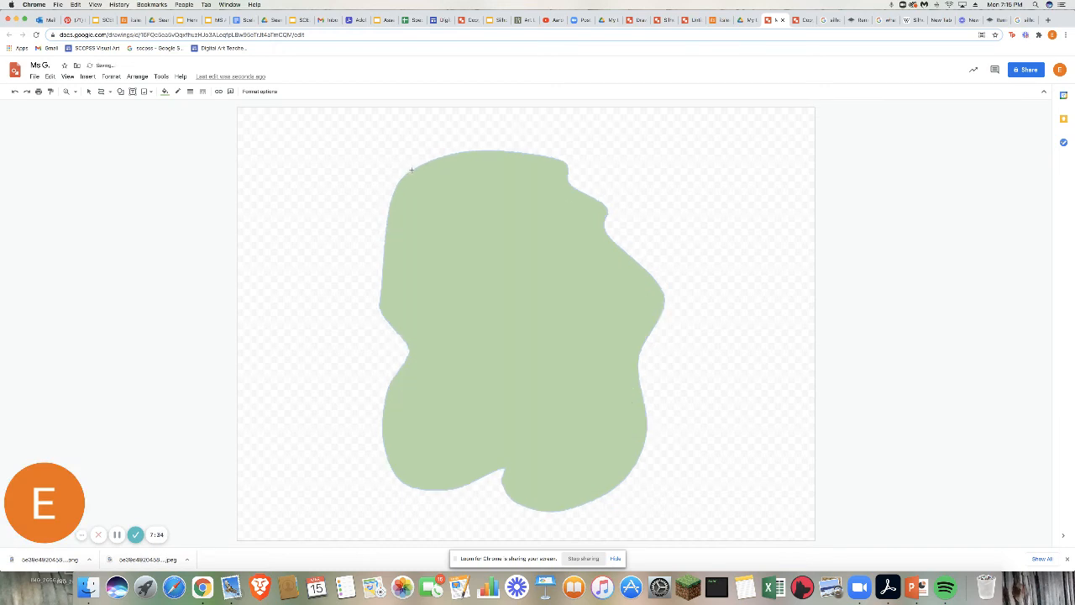
Step: Fill the sixth shape with the palest green and send it behind all the other layers
click(165, 92)
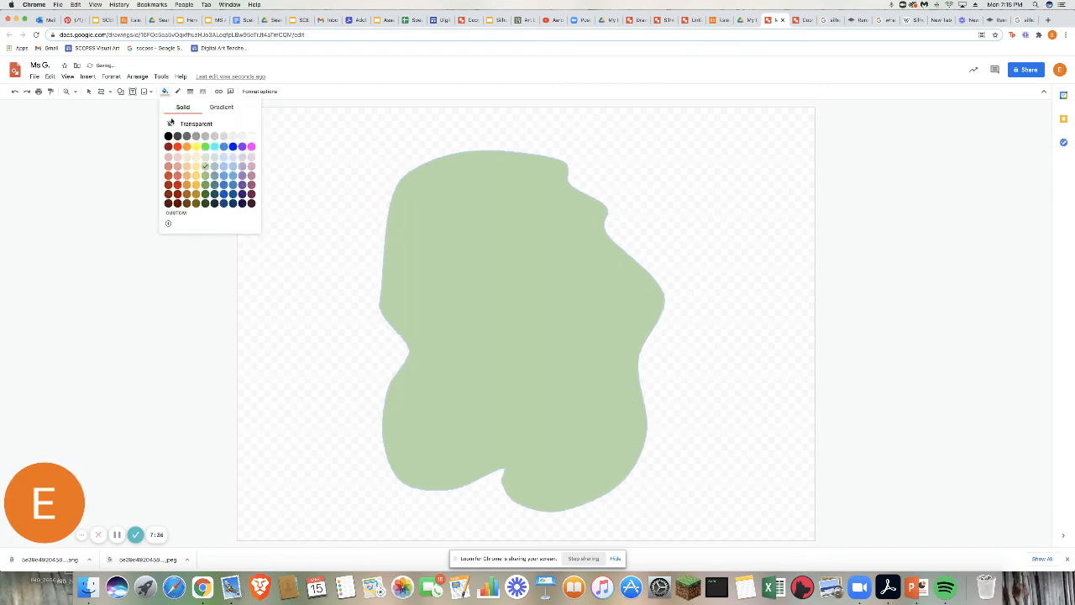
click(205, 156)
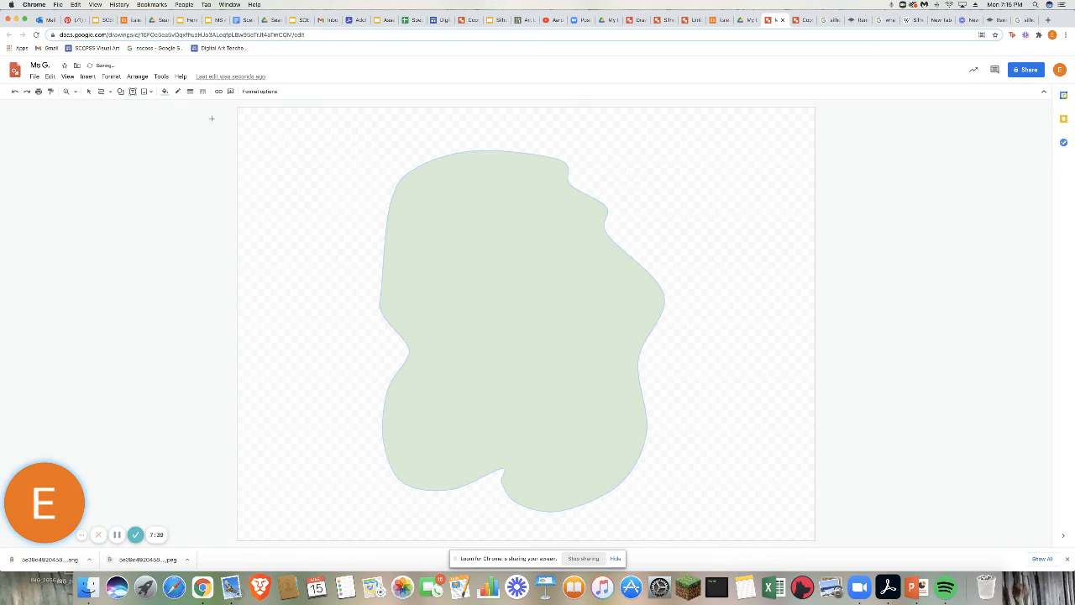
click(137, 76)
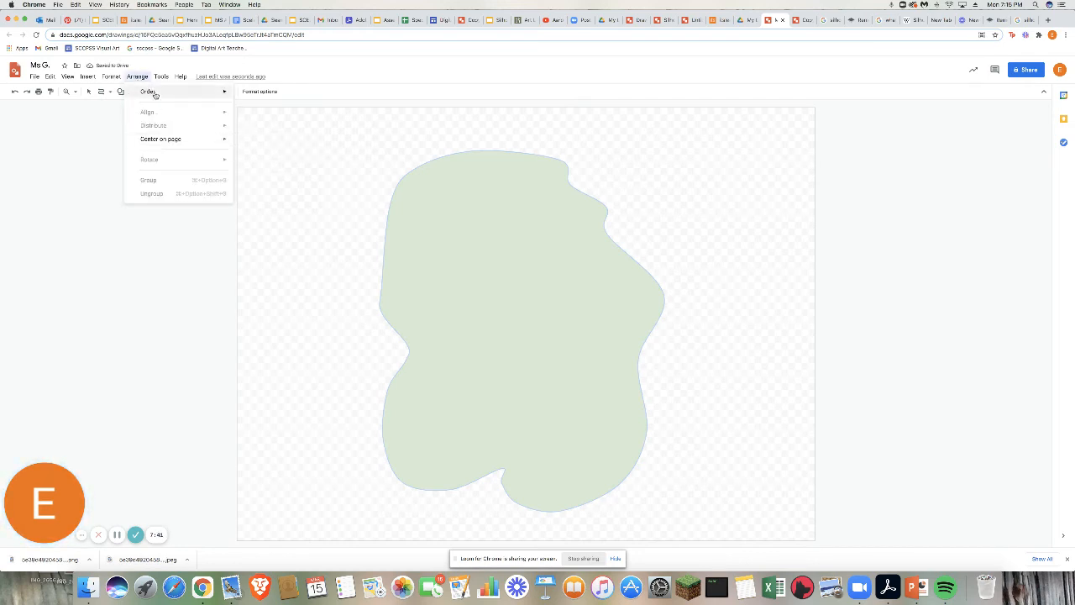
mouse_move(155, 94)
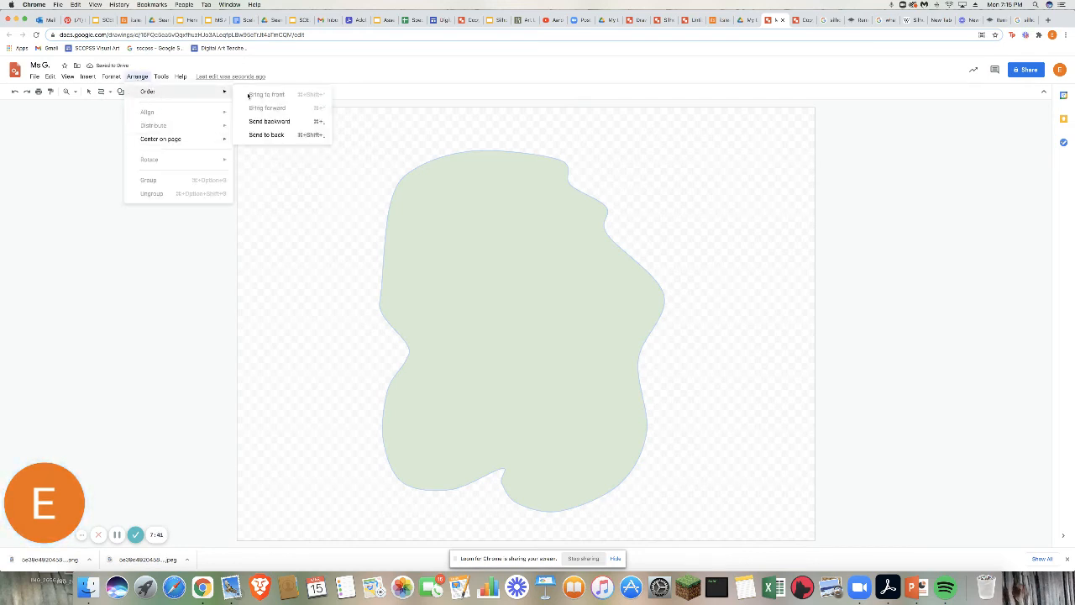
click(266, 134)
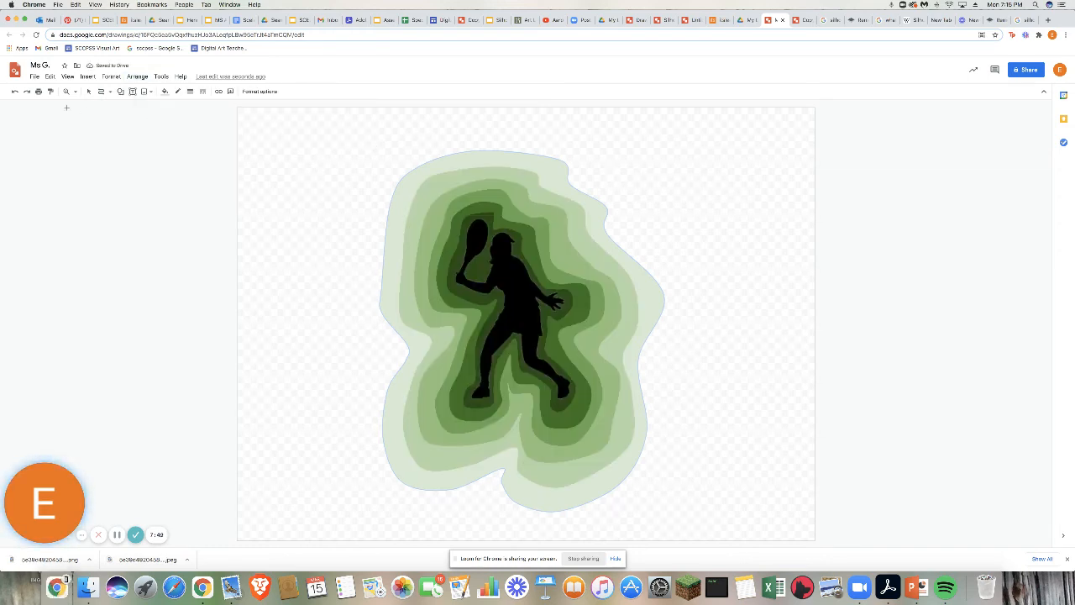
Step: Deselect the outermost shape and set the drawing's background to solid gray
click(88, 91)
click(638, 172)
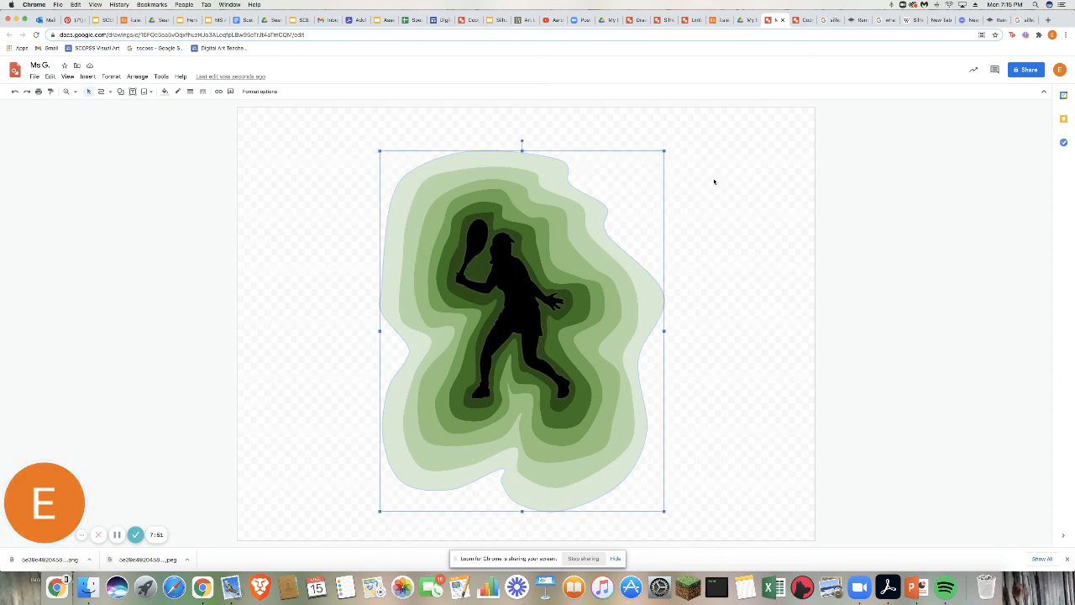
right_click(714, 181)
mouse_move(744, 268)
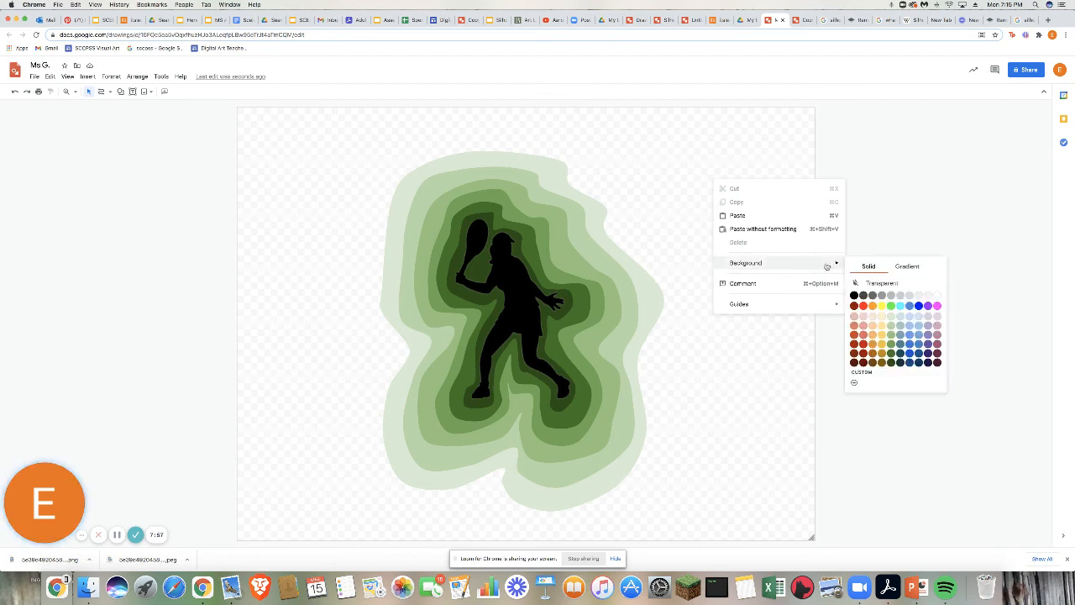
click(875, 295)
Step: Change the drawing's background to solid bright red
right_click(704, 229)
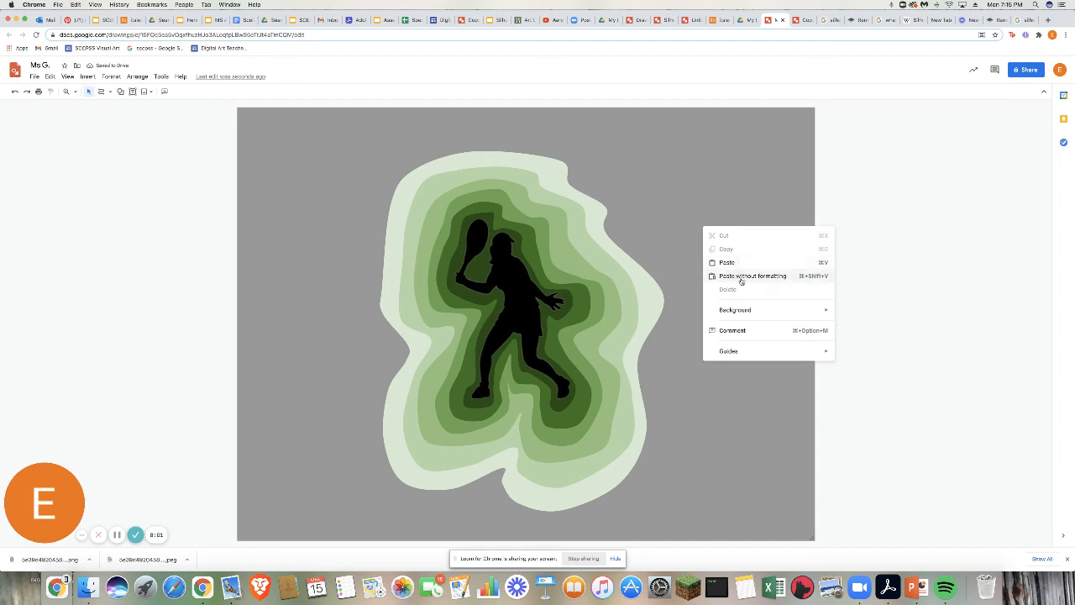
mouse_move(828, 310)
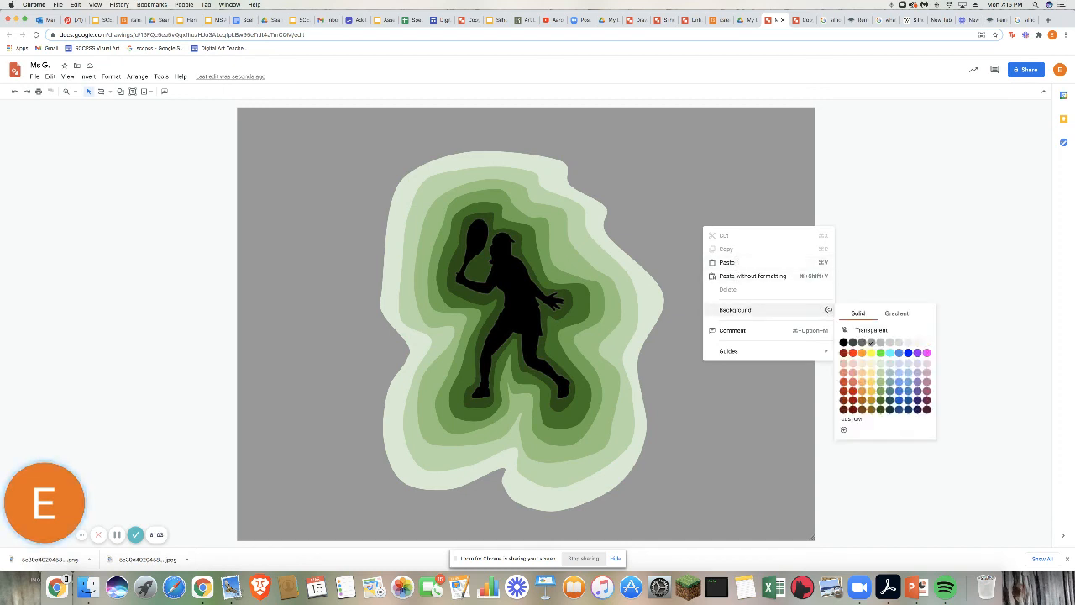
click(853, 354)
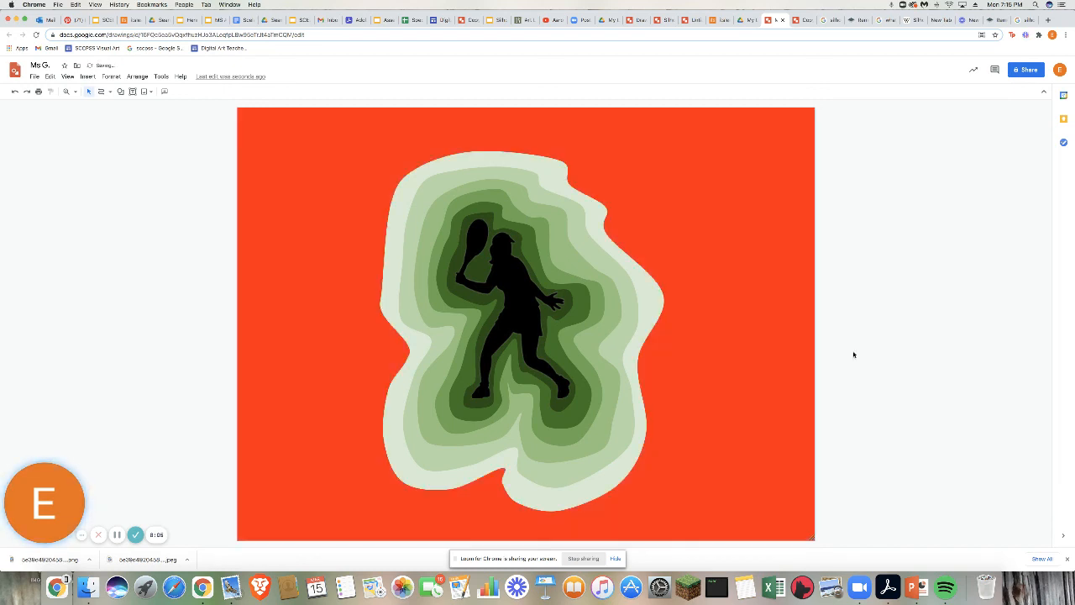
Step: Start a custom linear gradient for the background and set its first stop to bright red
right_click(687, 219)
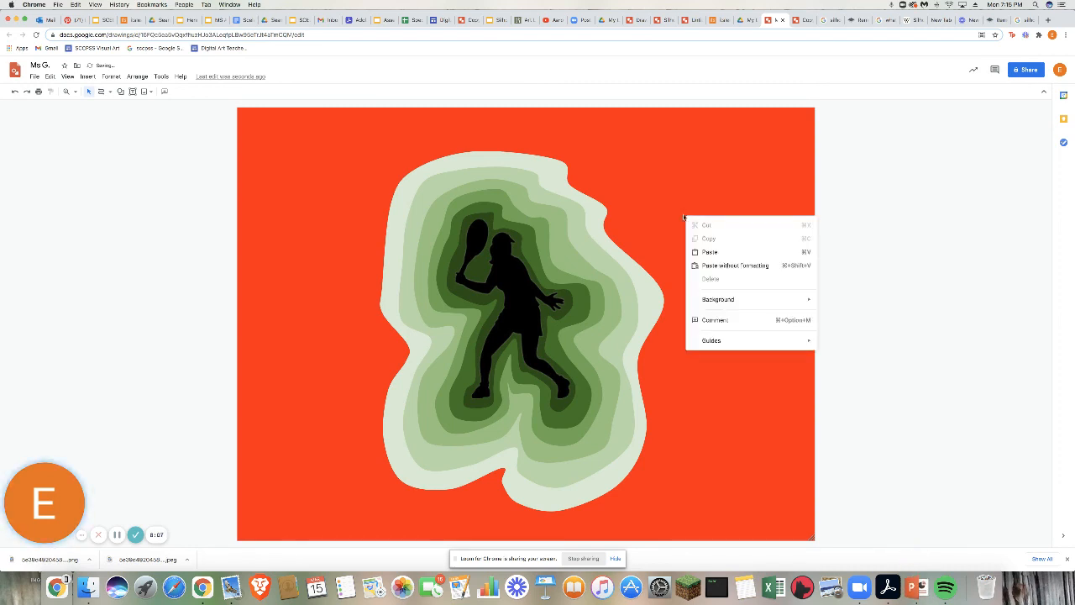
mouse_move(726, 300)
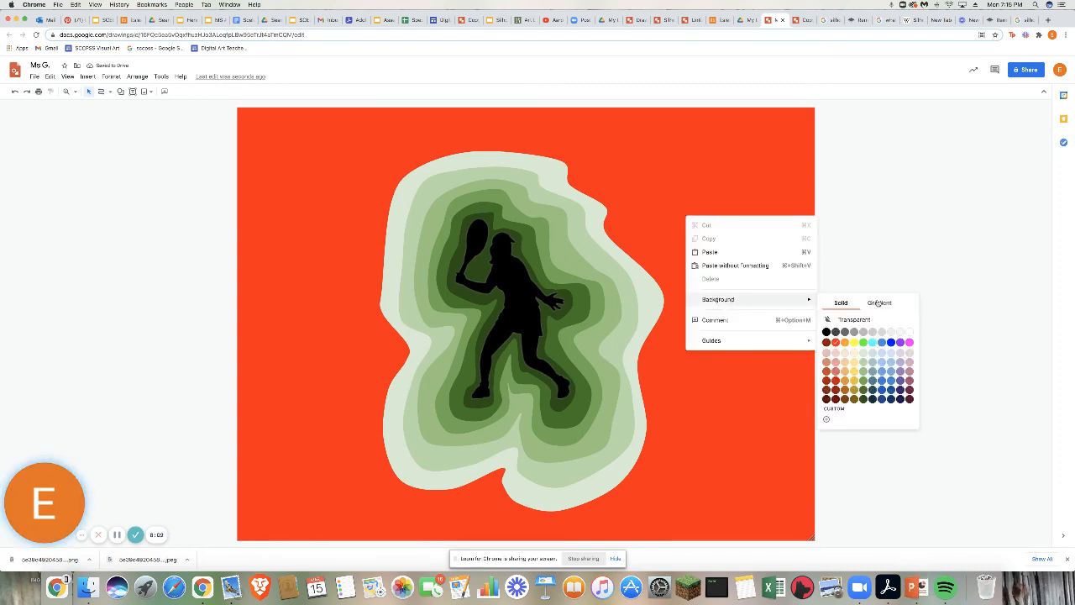
click(877, 303)
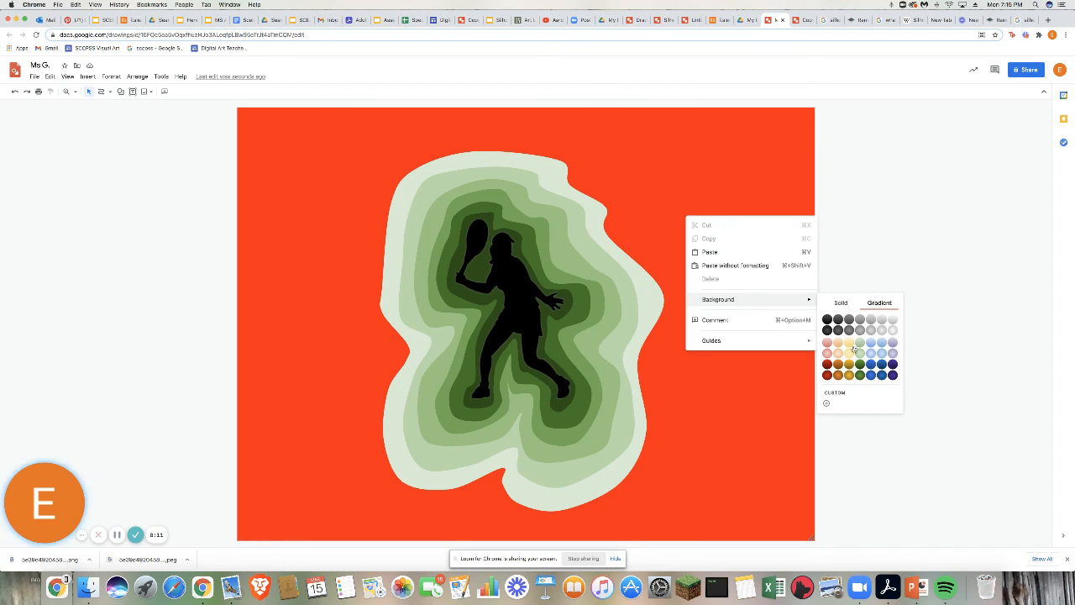
click(827, 404)
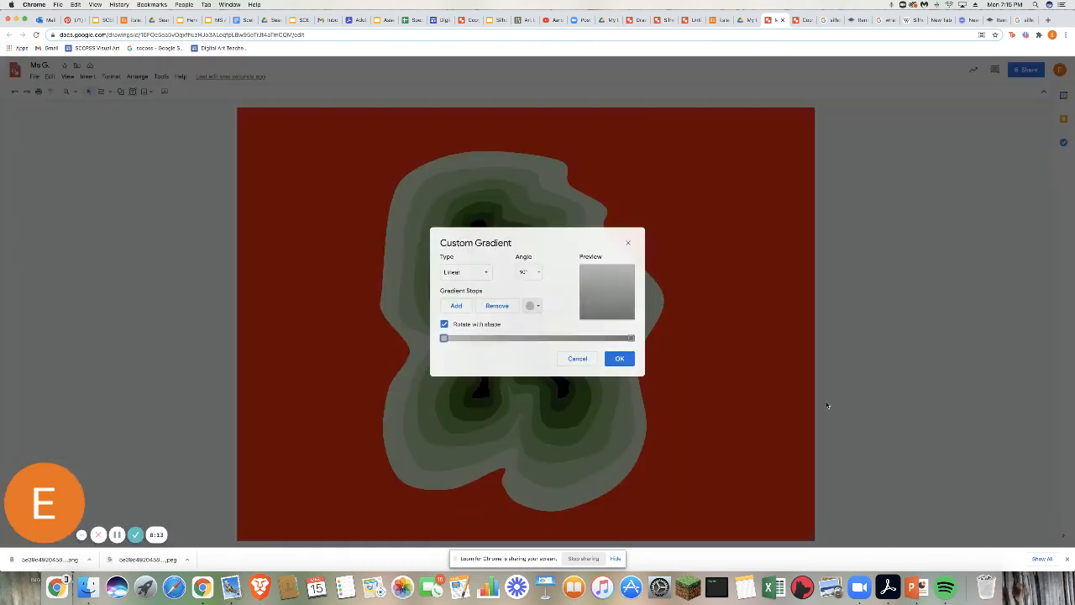
click(533, 305)
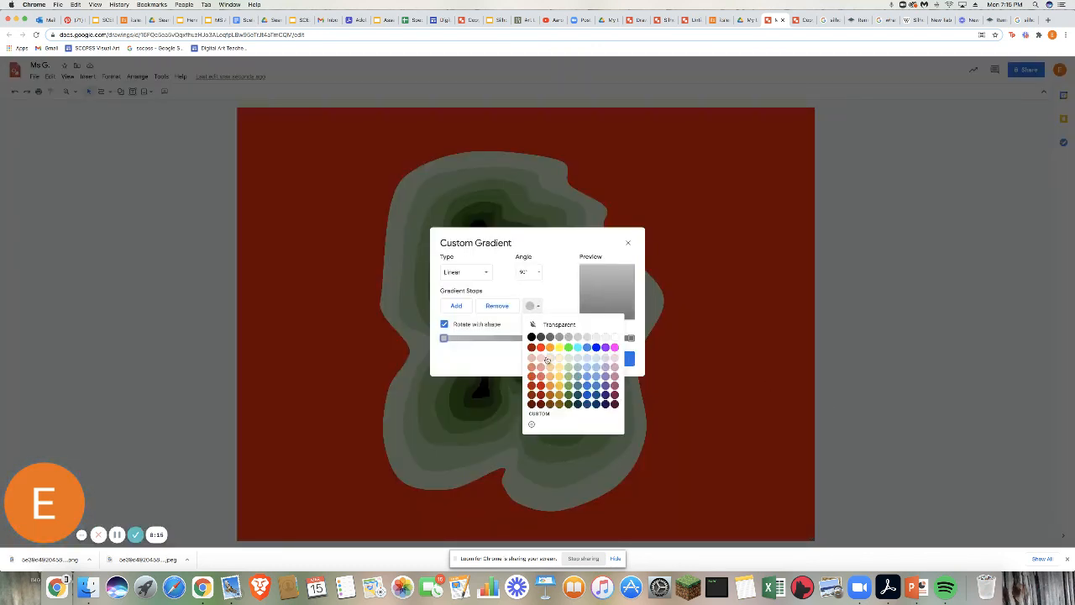
click(541, 347)
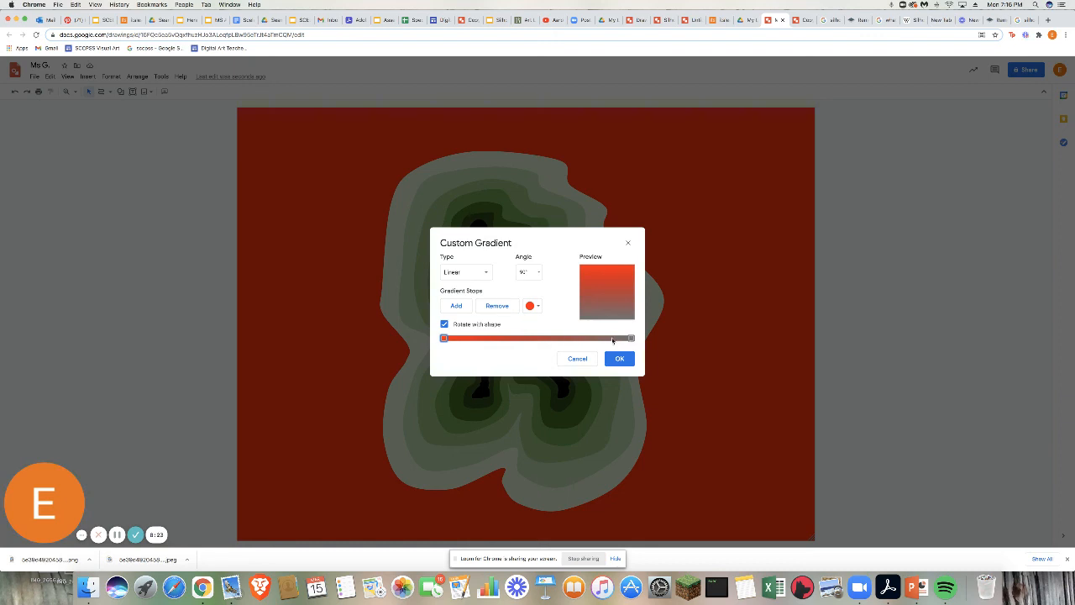
Step: Add two more stops to the custom gradient, reposition them along the bar and apply the gradient to the background
click(458, 308)
mouse_move(537, 338)
mouse_down()
mouse_move(596, 338)
mouse_move(552, 338)
mouse_up()
click(470, 309)
drag(595, 339, 492, 338)
click(620, 359)
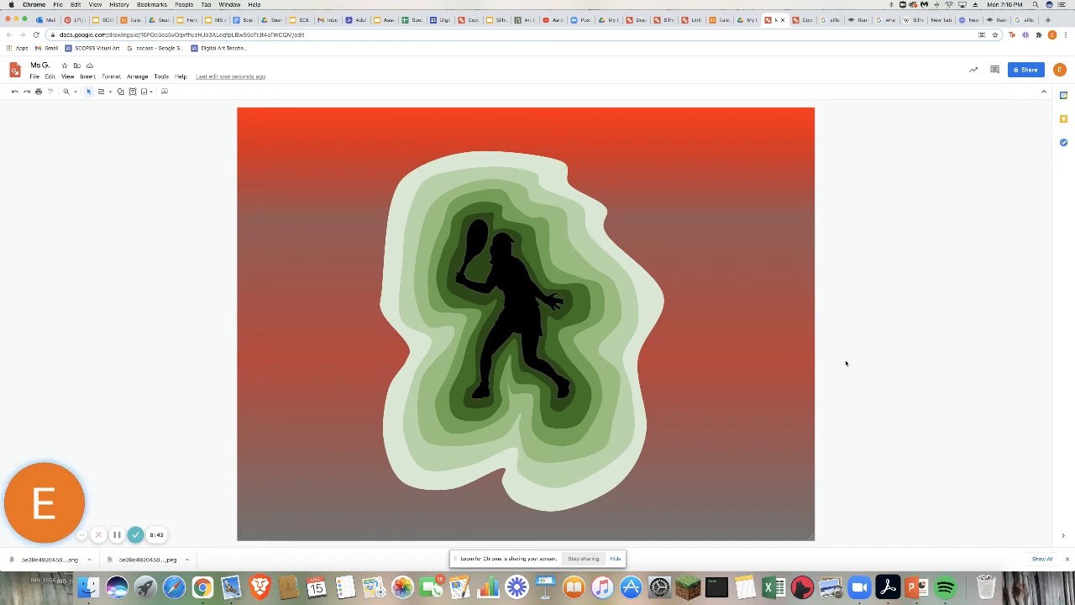
Step: Replace the custom background with the preset light red gradient that fades from pale pink down to a deeper red
right_click(720, 301)
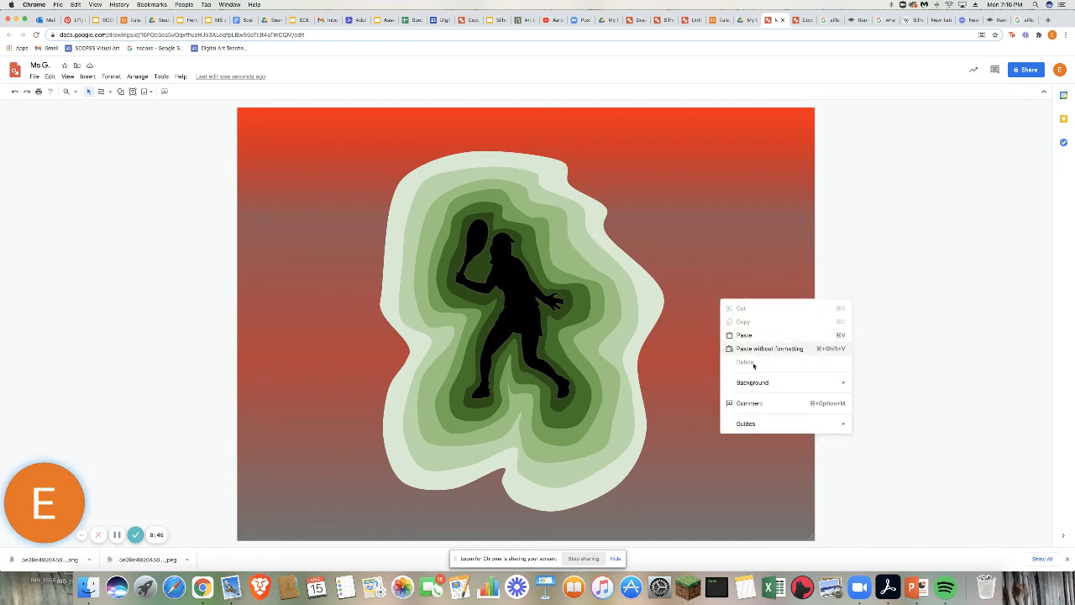
mouse_move(762, 385)
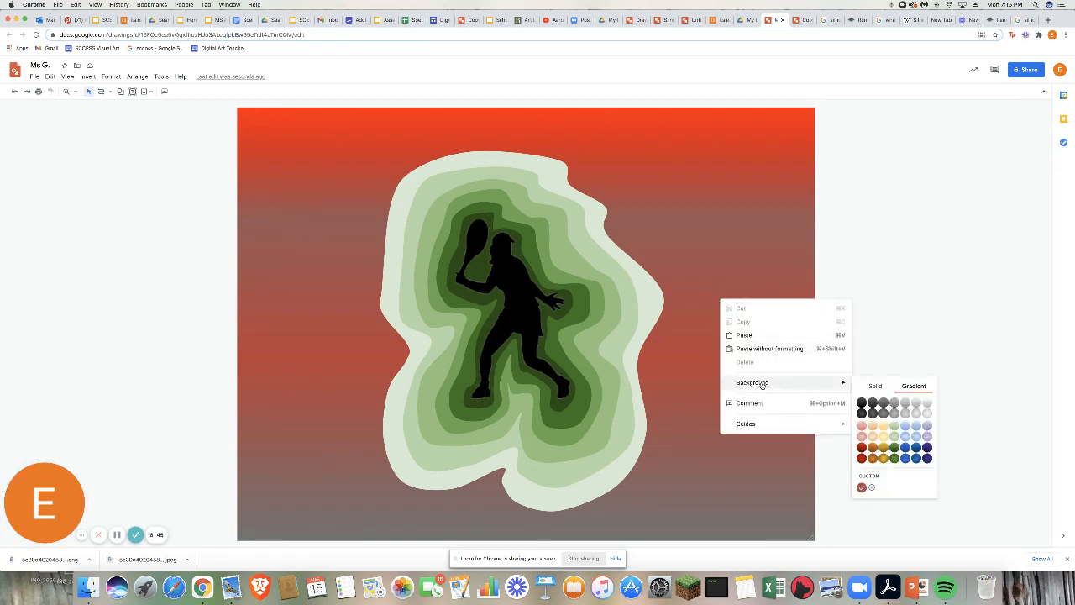
click(862, 426)
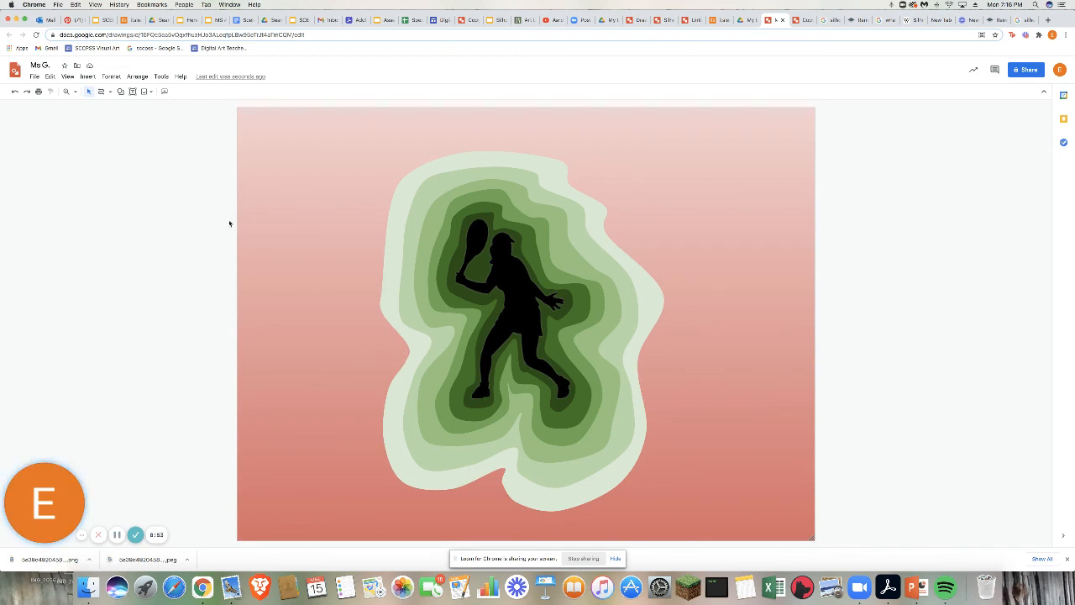
Step: Start the Curve tool for drawing on the canvas
click(109, 92)
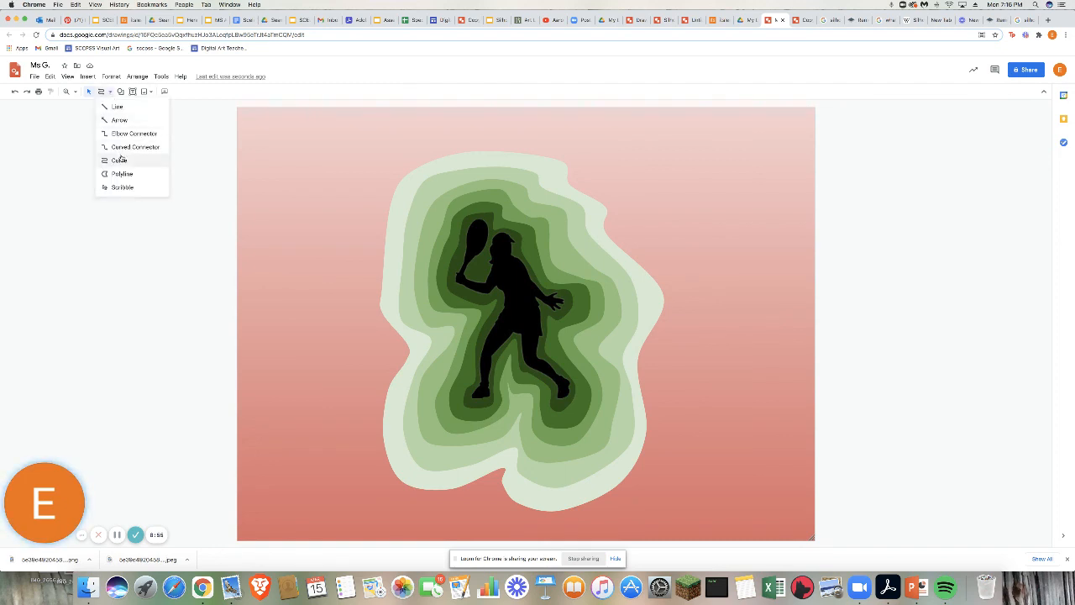